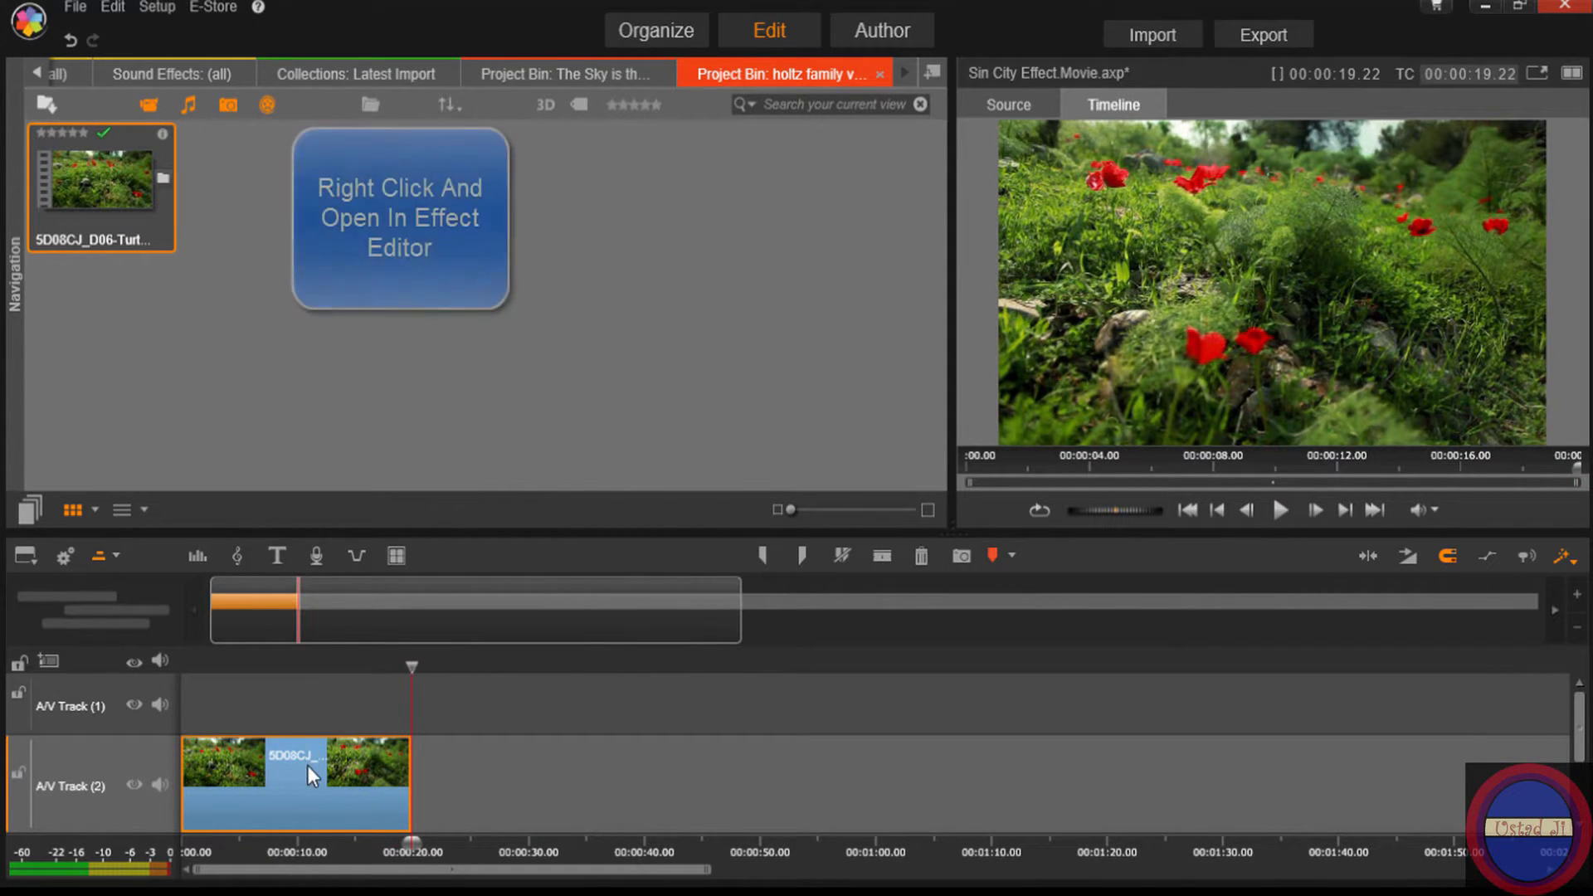
Step: Open the A/V Track (2) clip in the effects editor and set its Enhance correction Saturation to -100
key(Home)
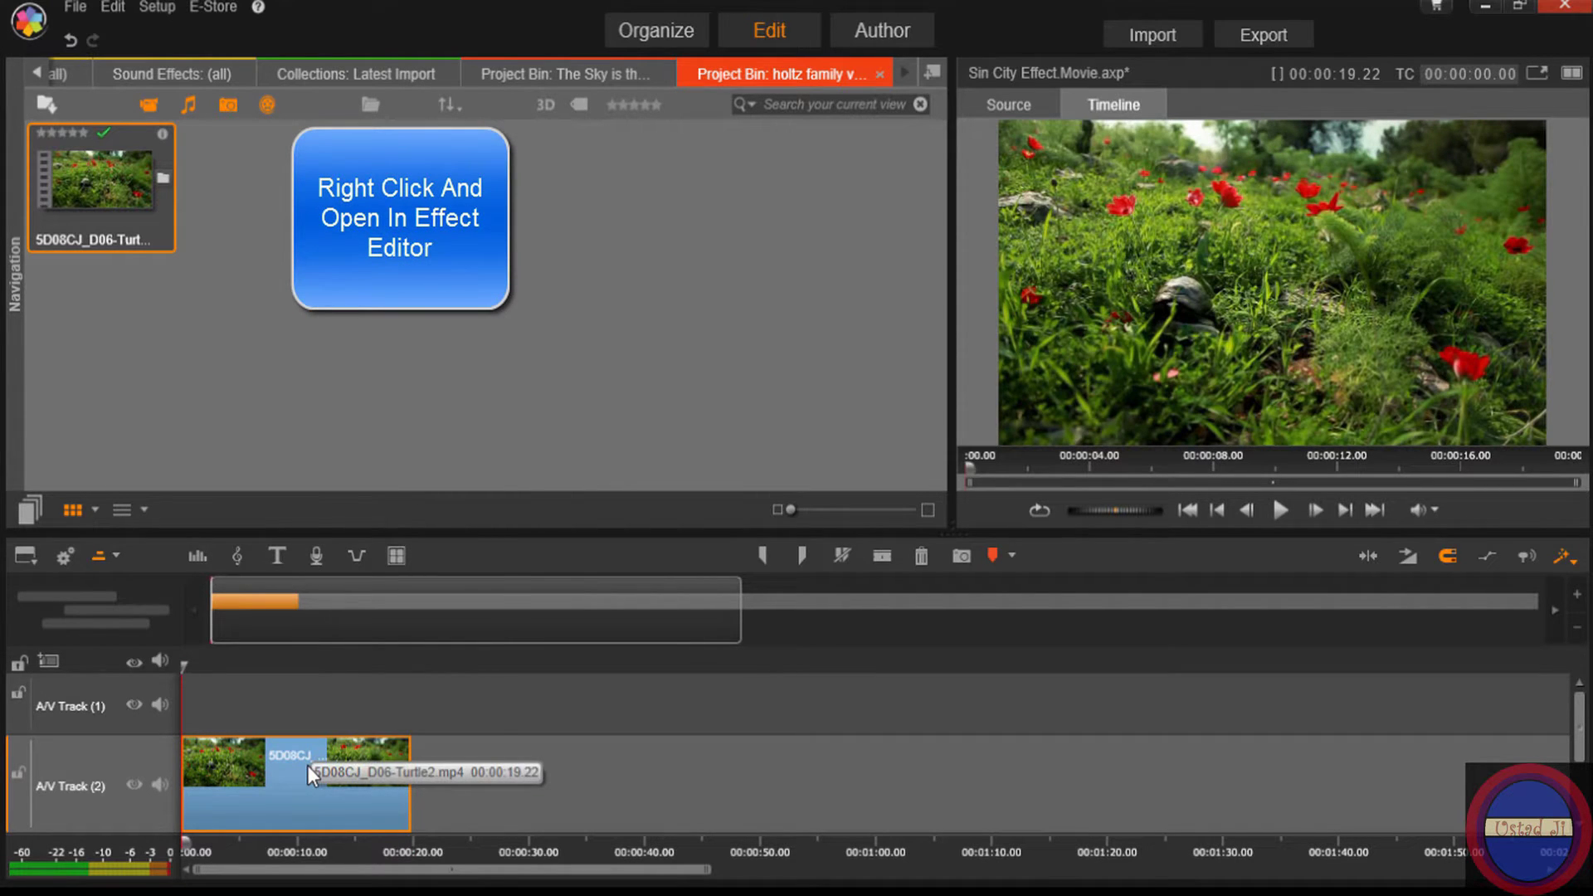
right_click(312, 762)
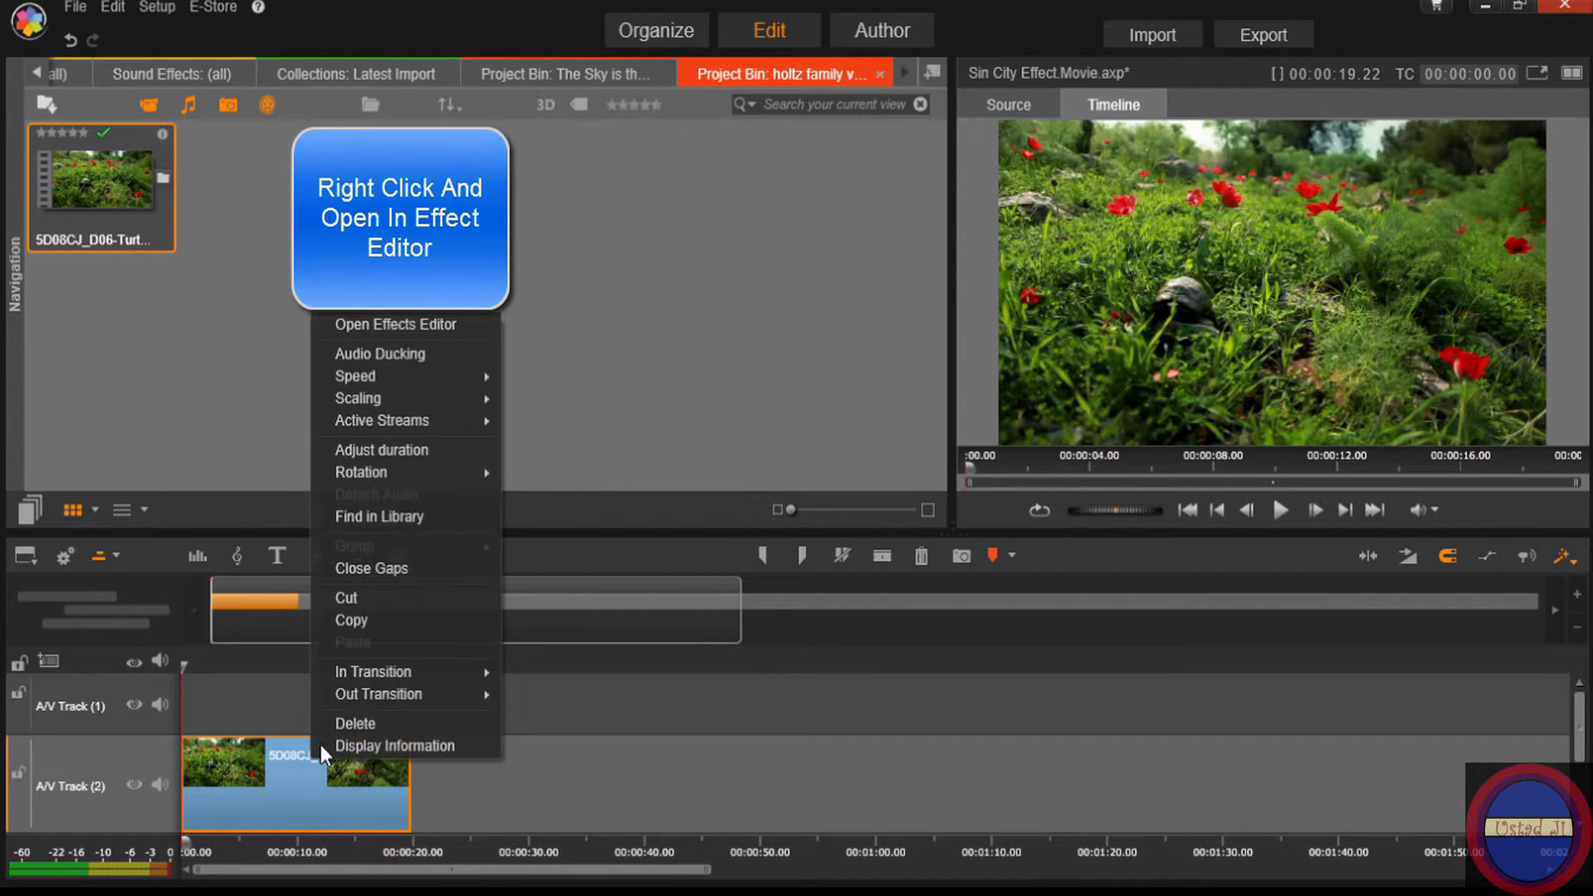
click(426, 326)
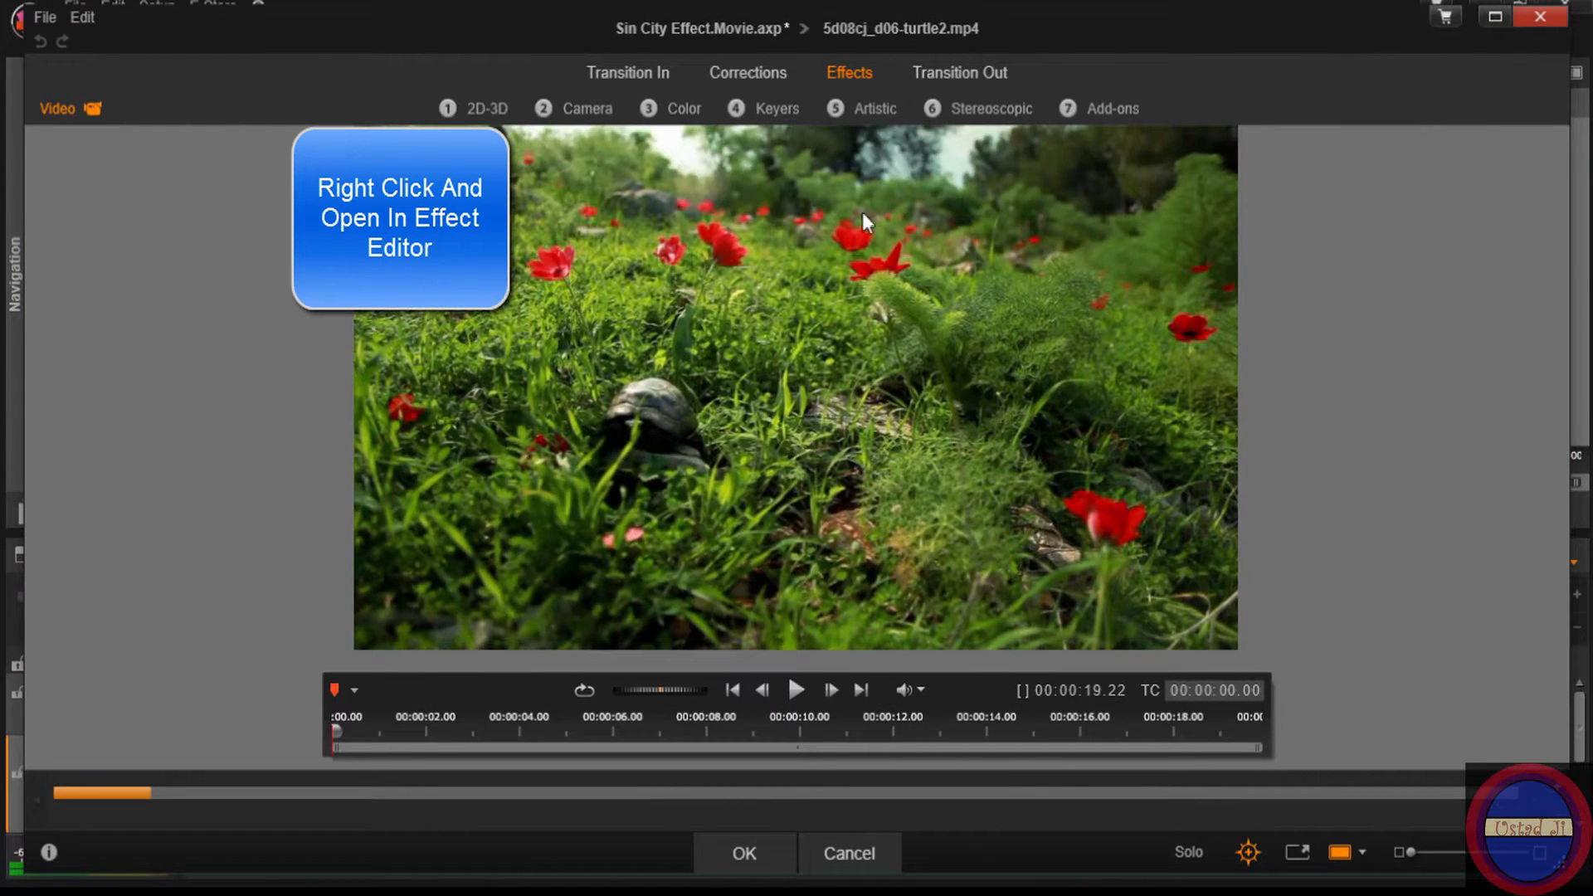
click(744, 73)
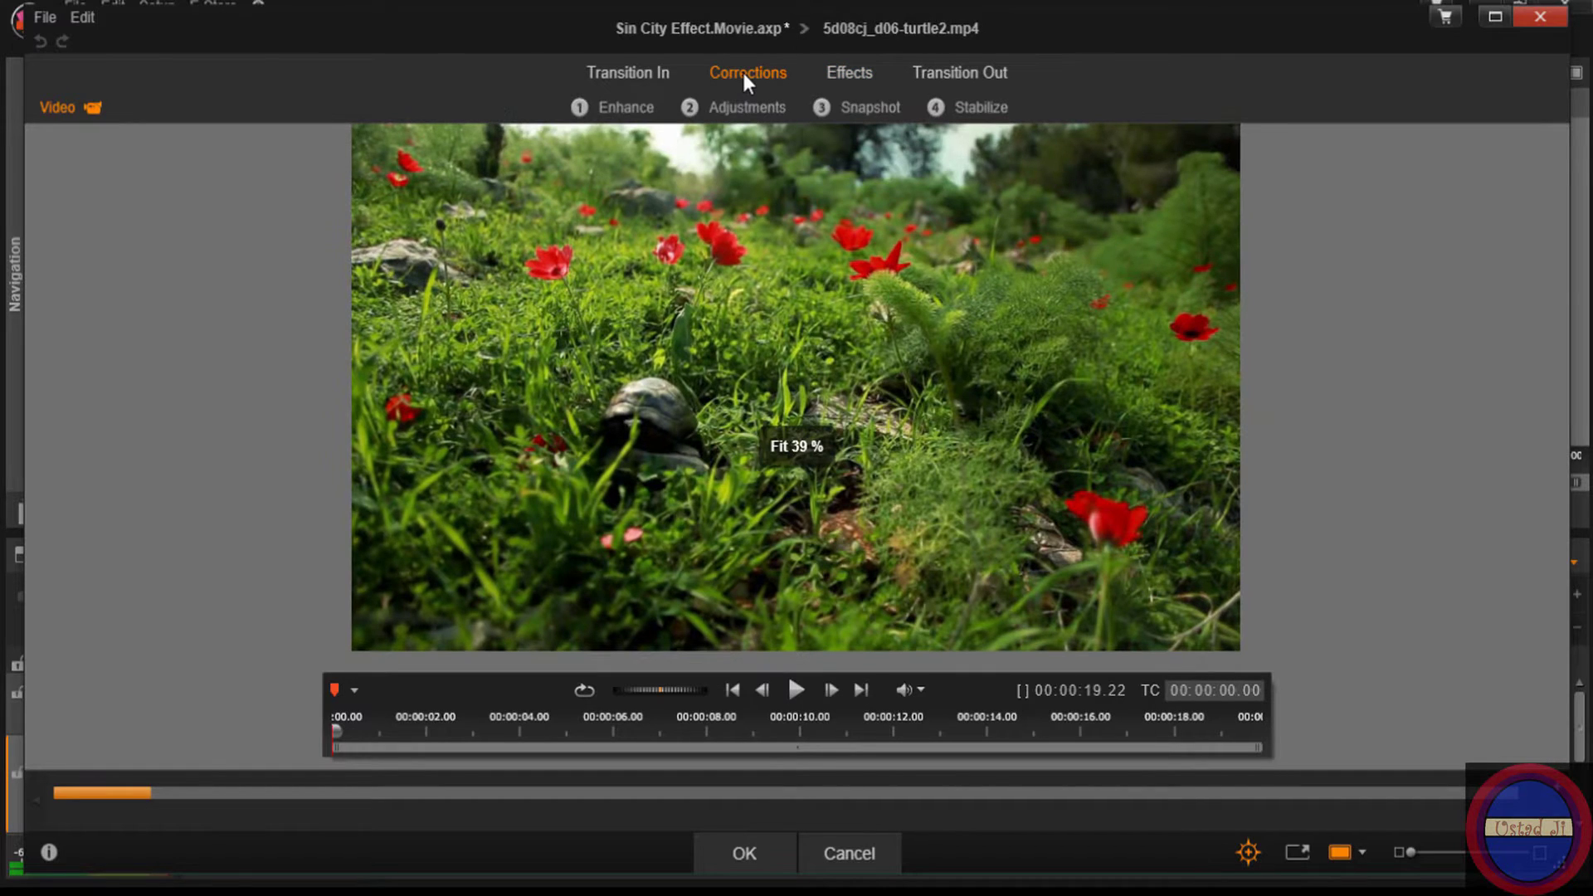
click(624, 108)
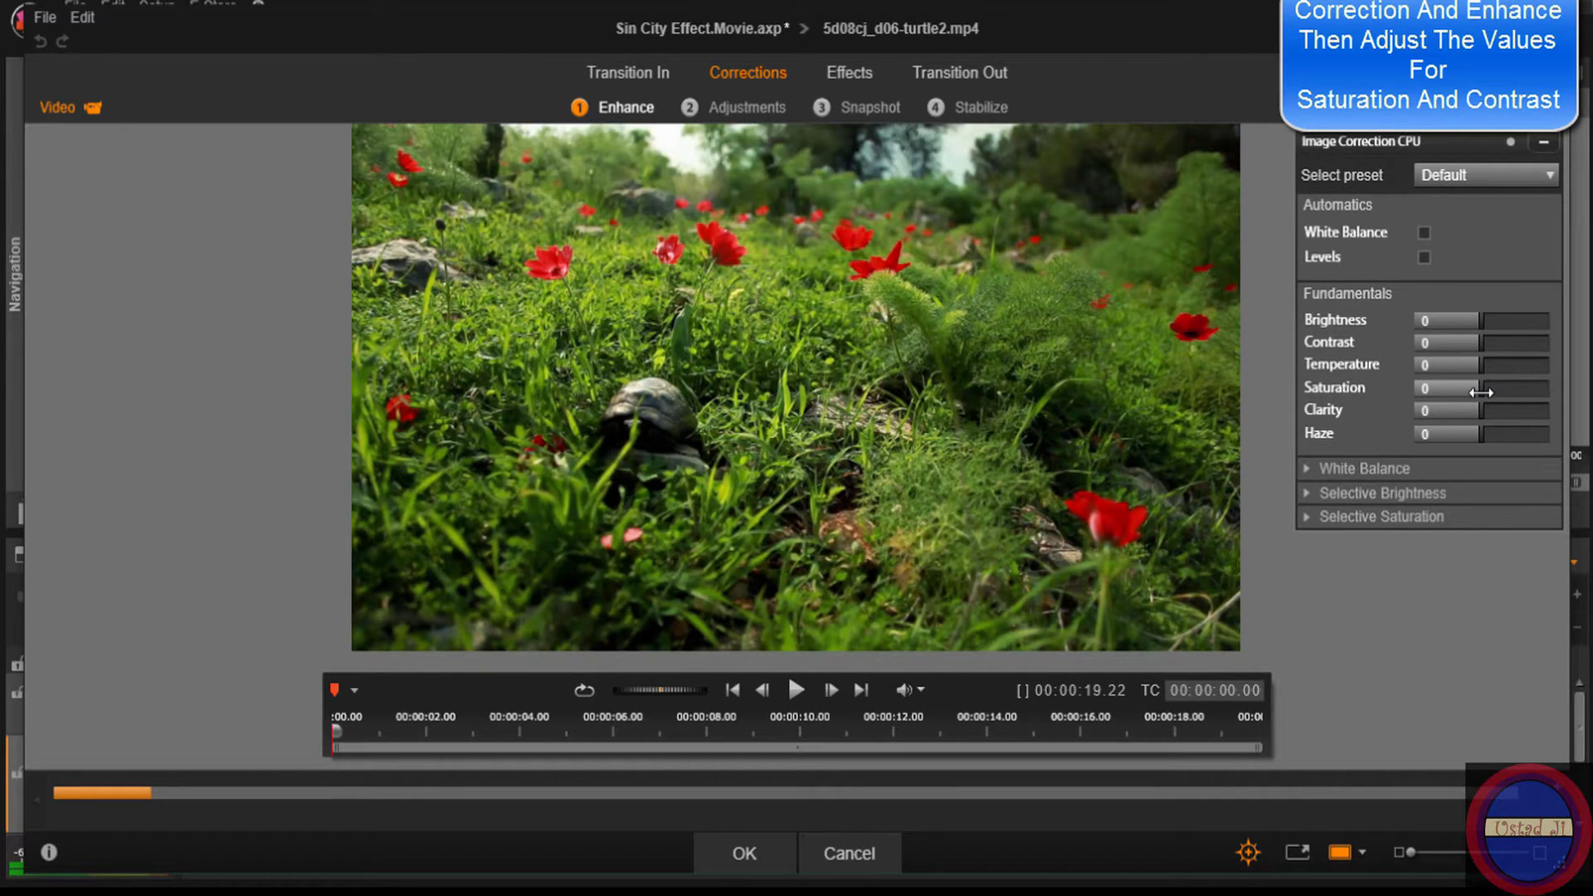
drag(1480, 392, 1344, 400)
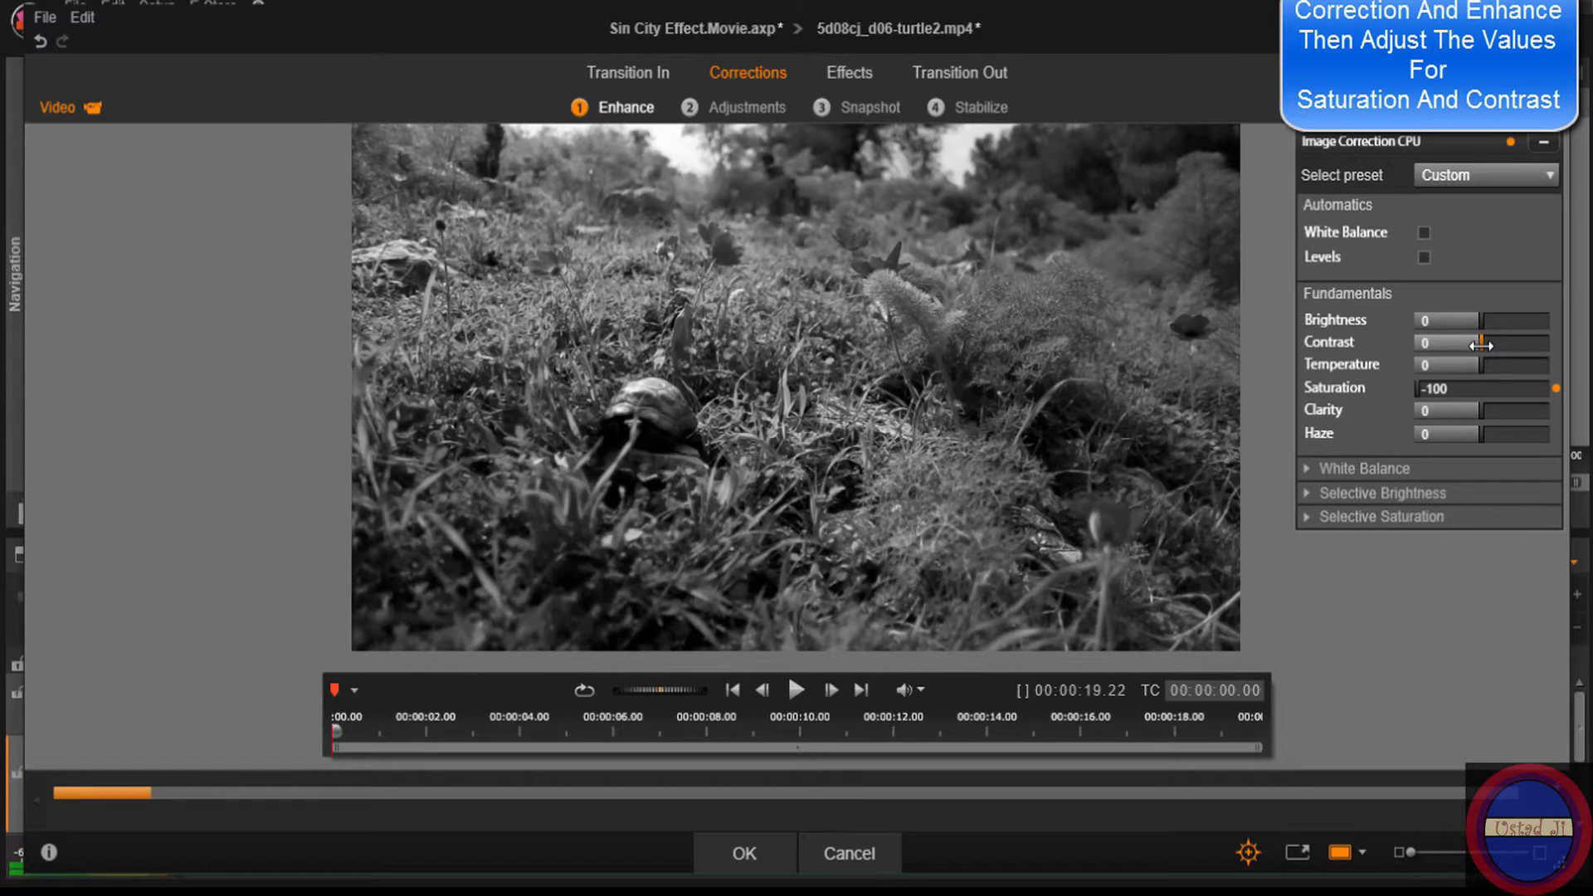
Step: Set the Enhance correction's Contrast to 10 and apply the corrections to the clip
drag(1481, 344, 1492, 343)
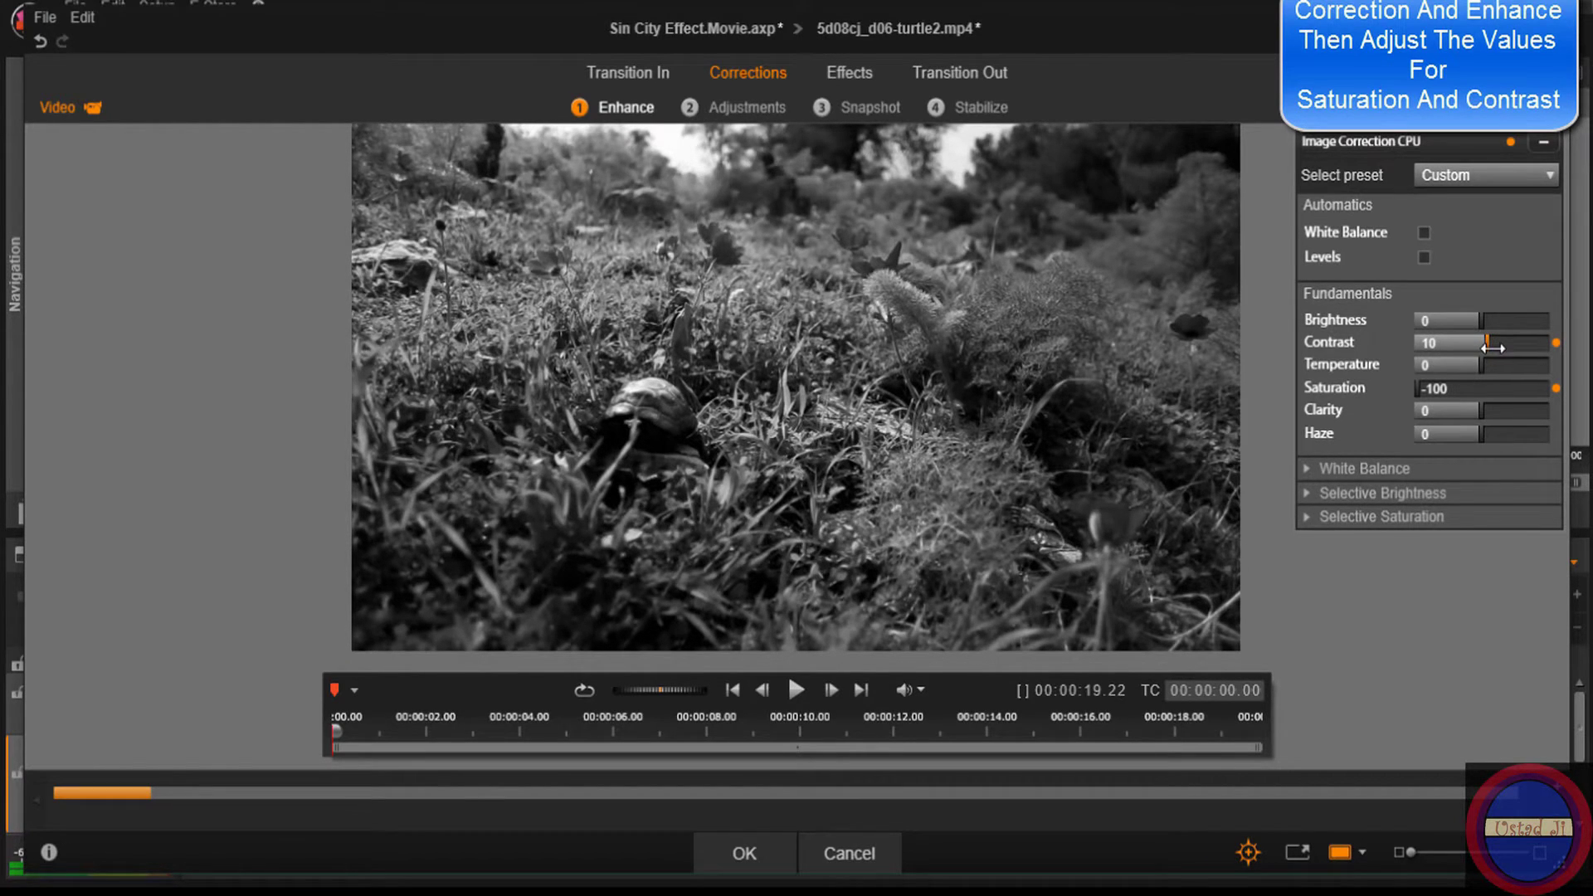
mouse_move(1493, 349)
mouse_down()
mouse_move(1446, 352)
mouse_move(1485, 351)
mouse_up()
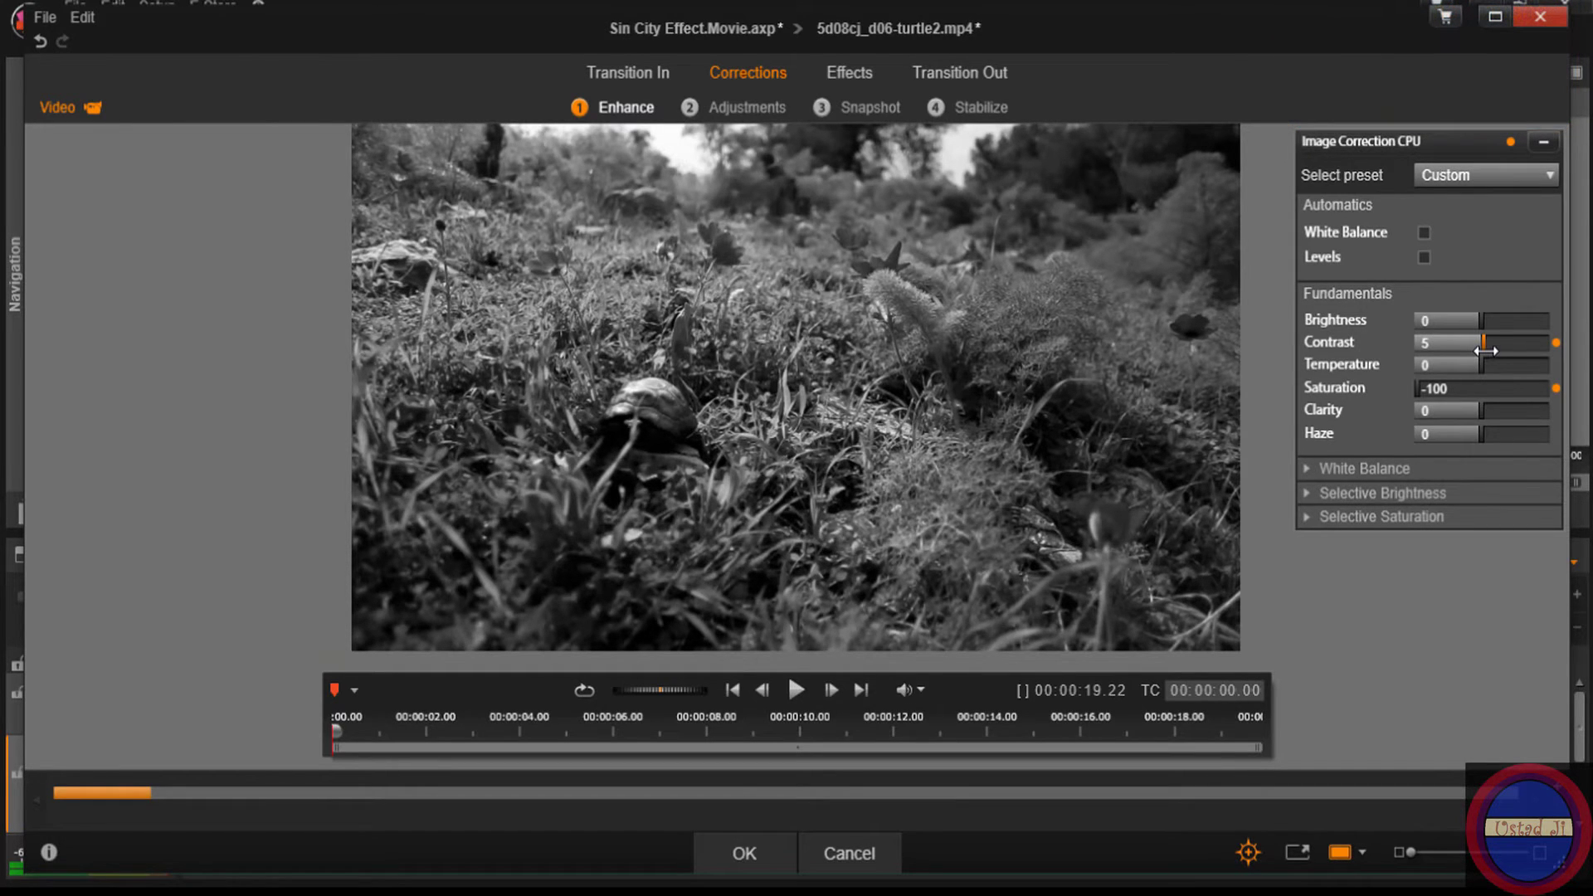
drag(1485, 351, 1487, 352)
drag(1487, 352, 1492, 349)
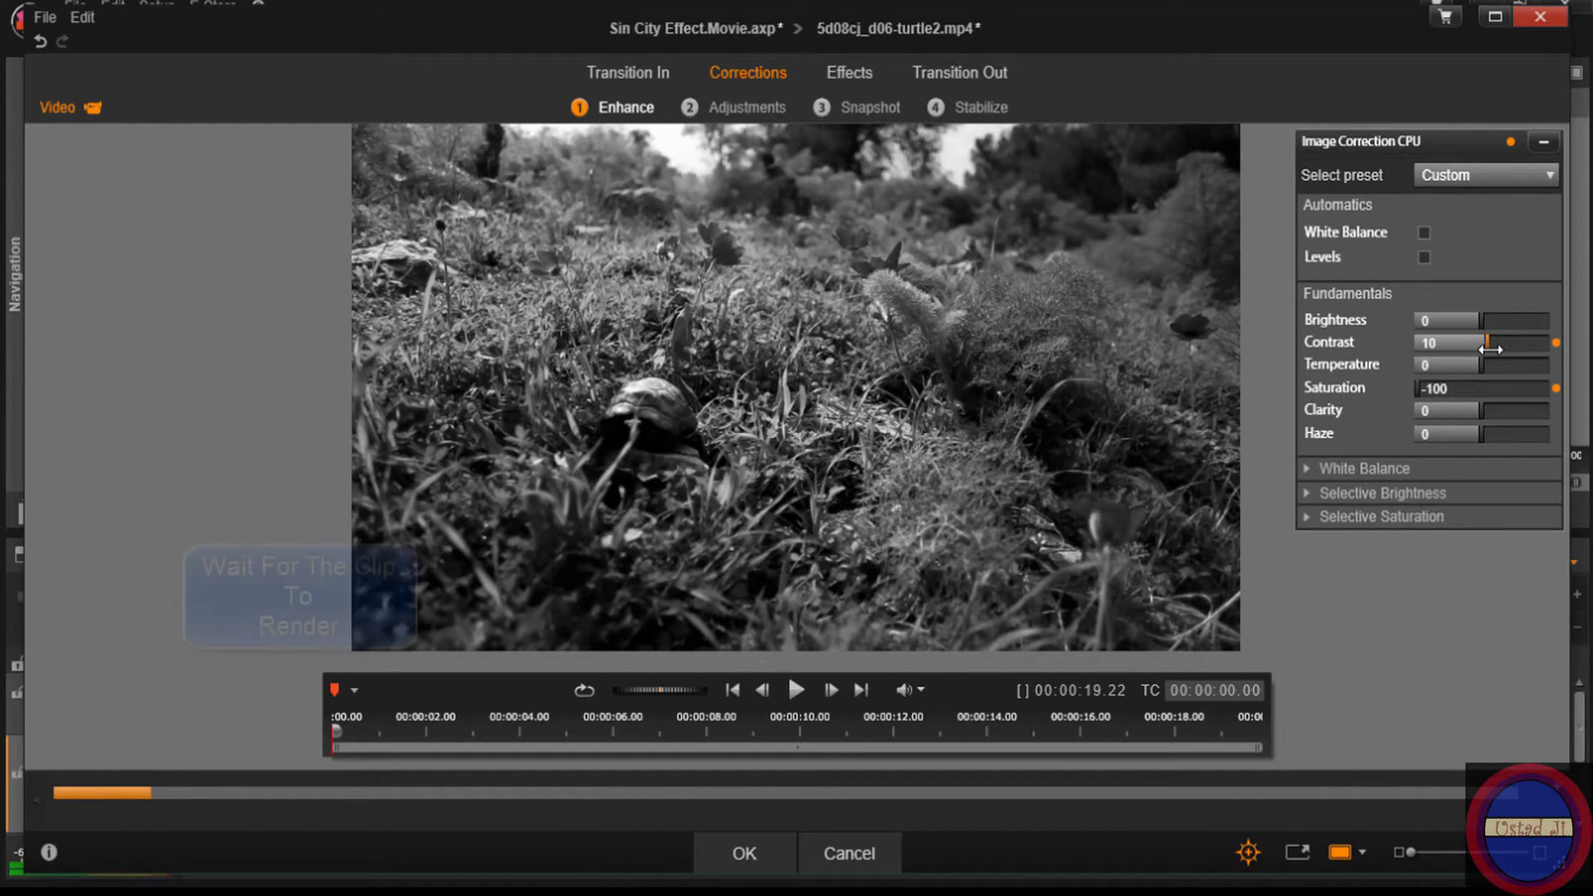
click(764, 855)
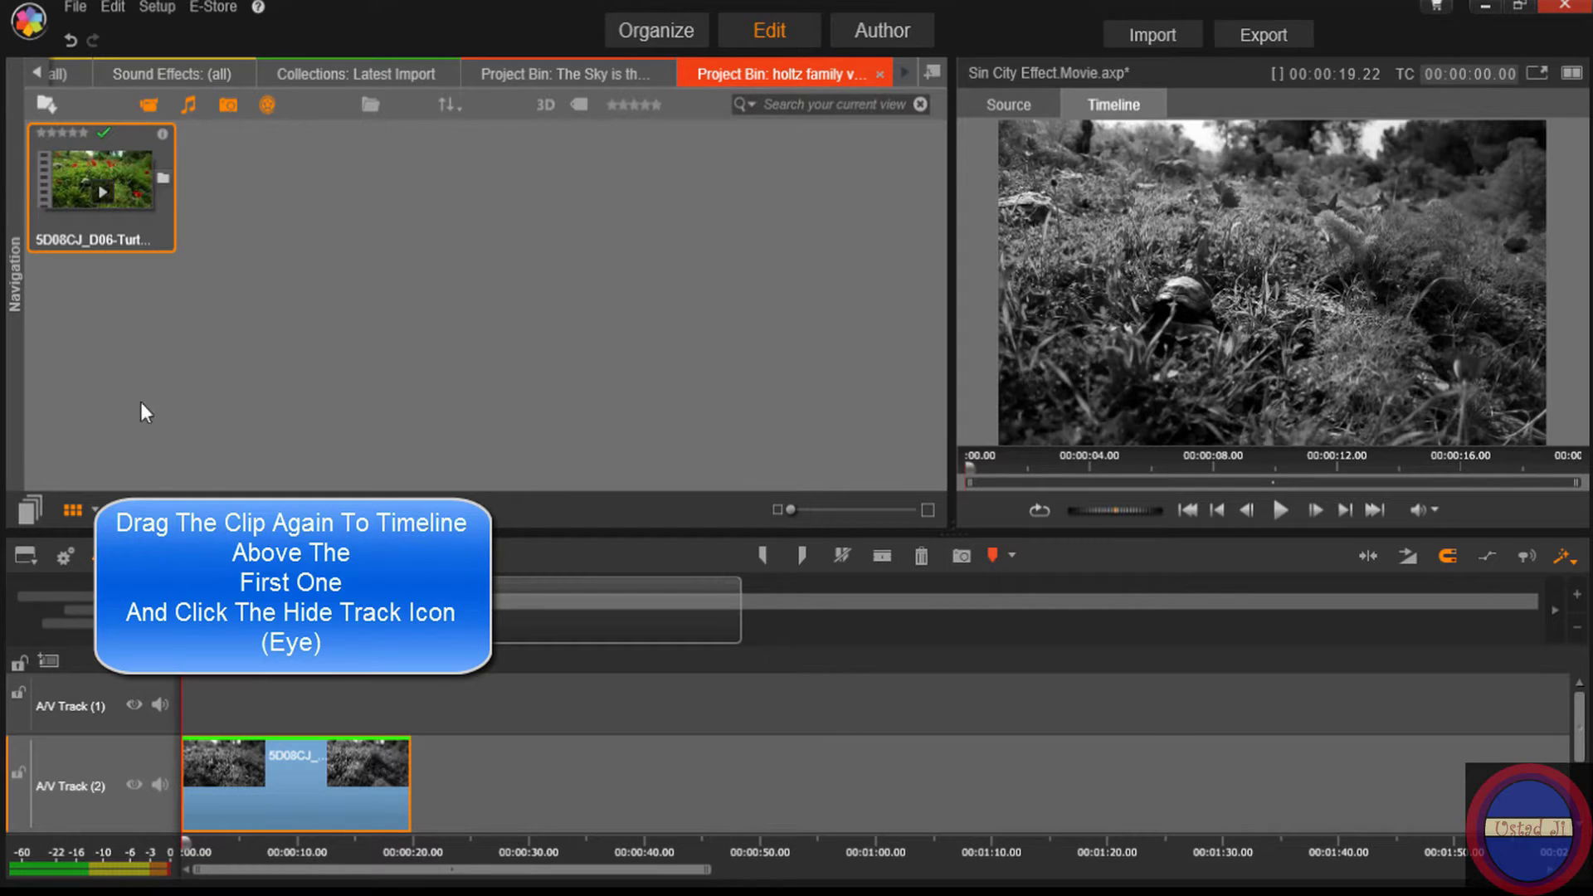
Step: Place the turtle clip again at the start of A/V Track (1), above the first copy, and hide A/V Track (2)
drag(142, 179, 181, 690)
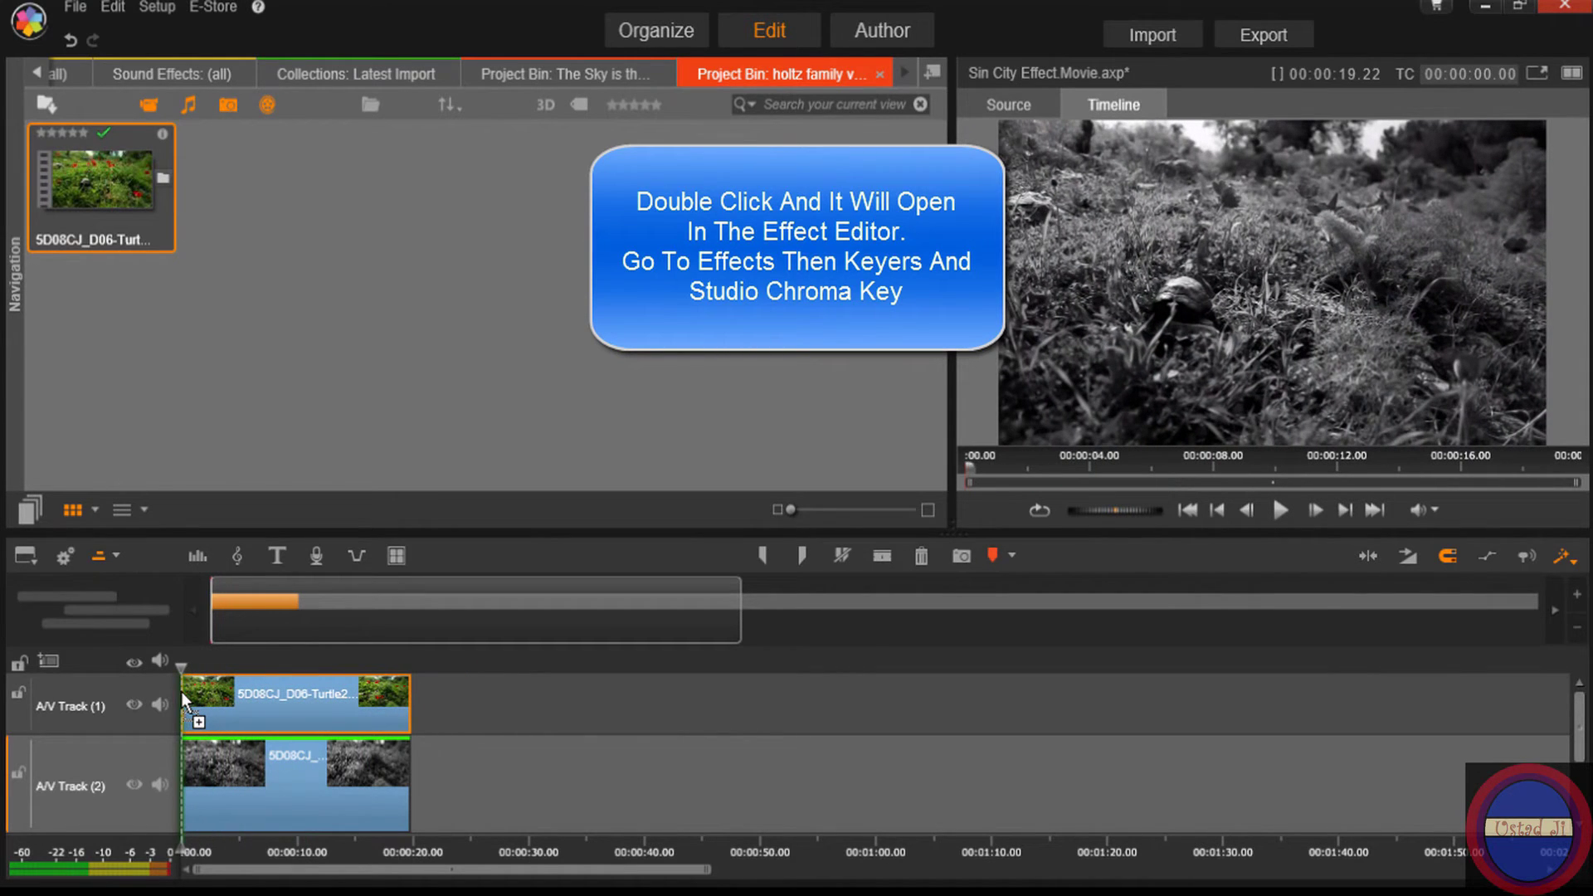
click(133, 786)
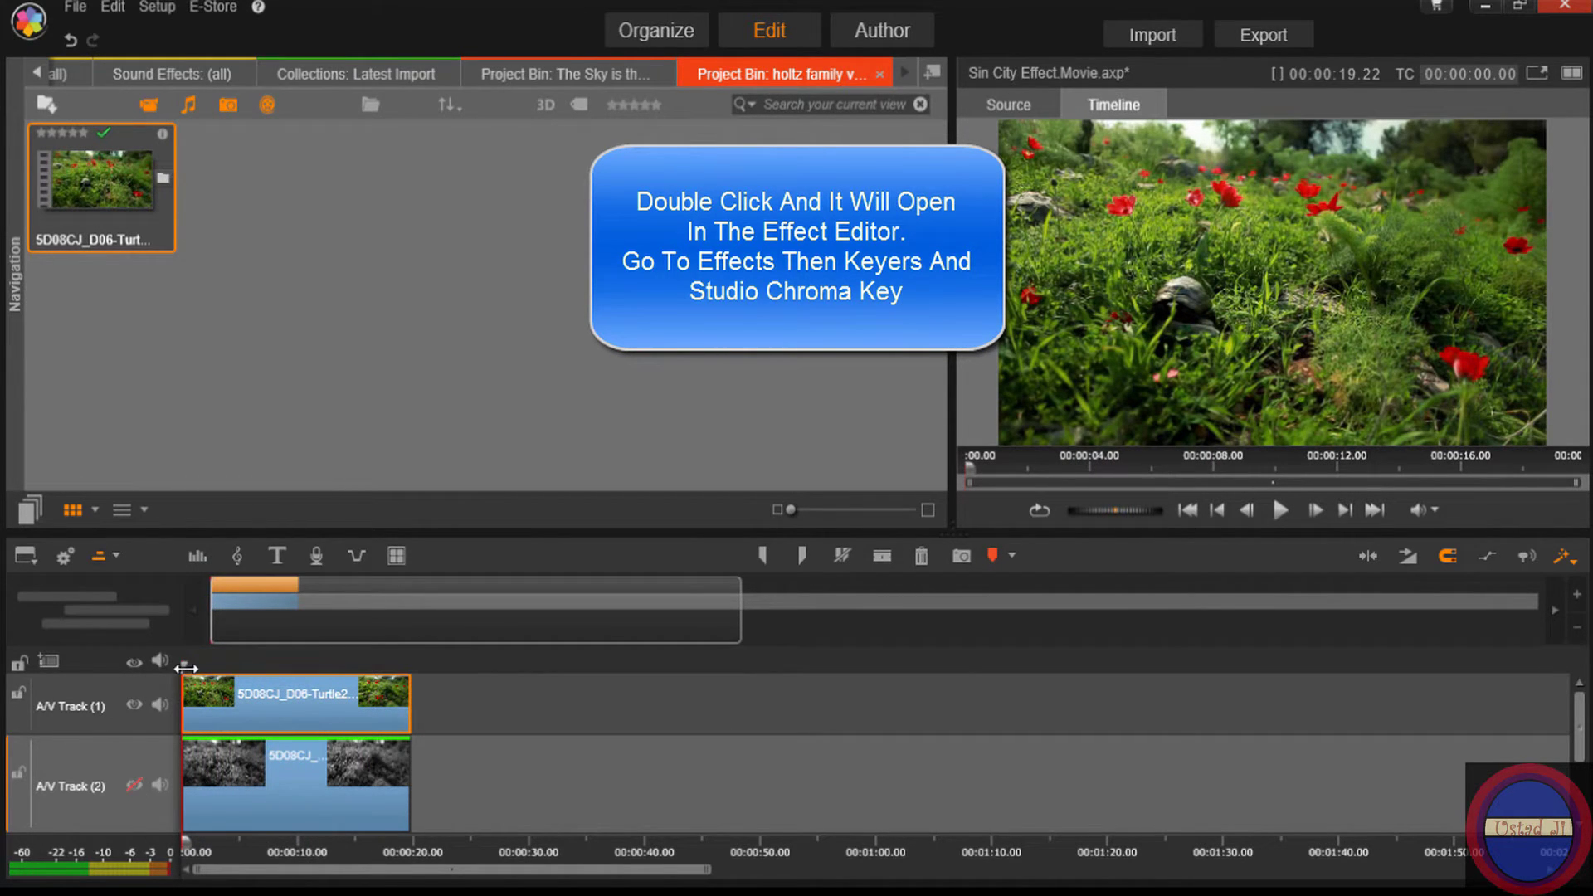
Step: Open the A/V Track (1) clip in the effects editor and add the StudioChromaKeyer effect
double_click(273, 706)
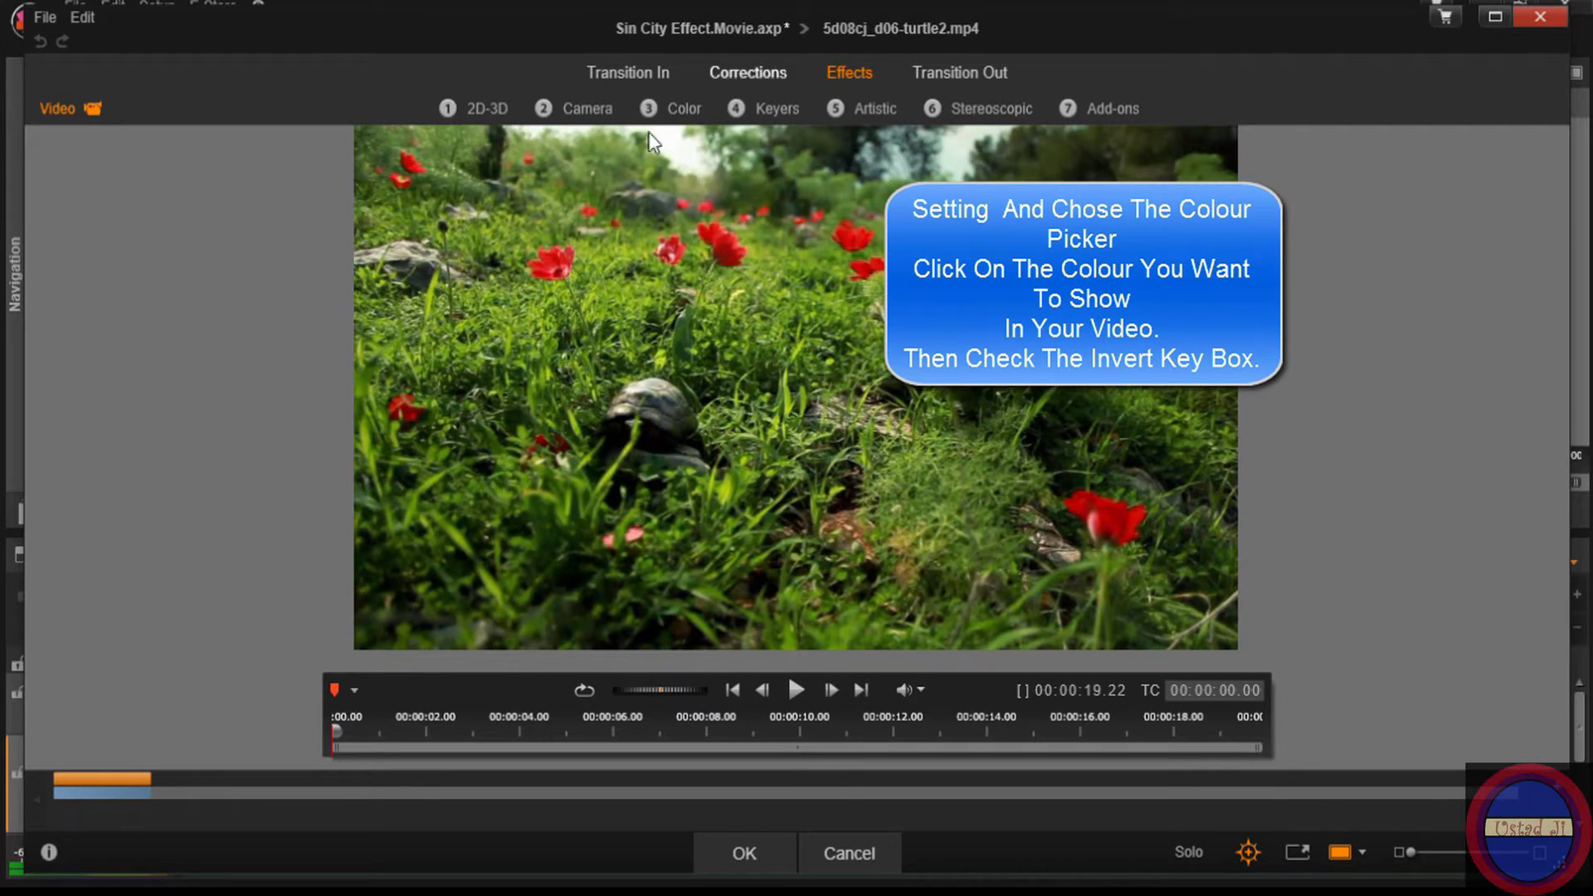
click(772, 105)
click(411, 207)
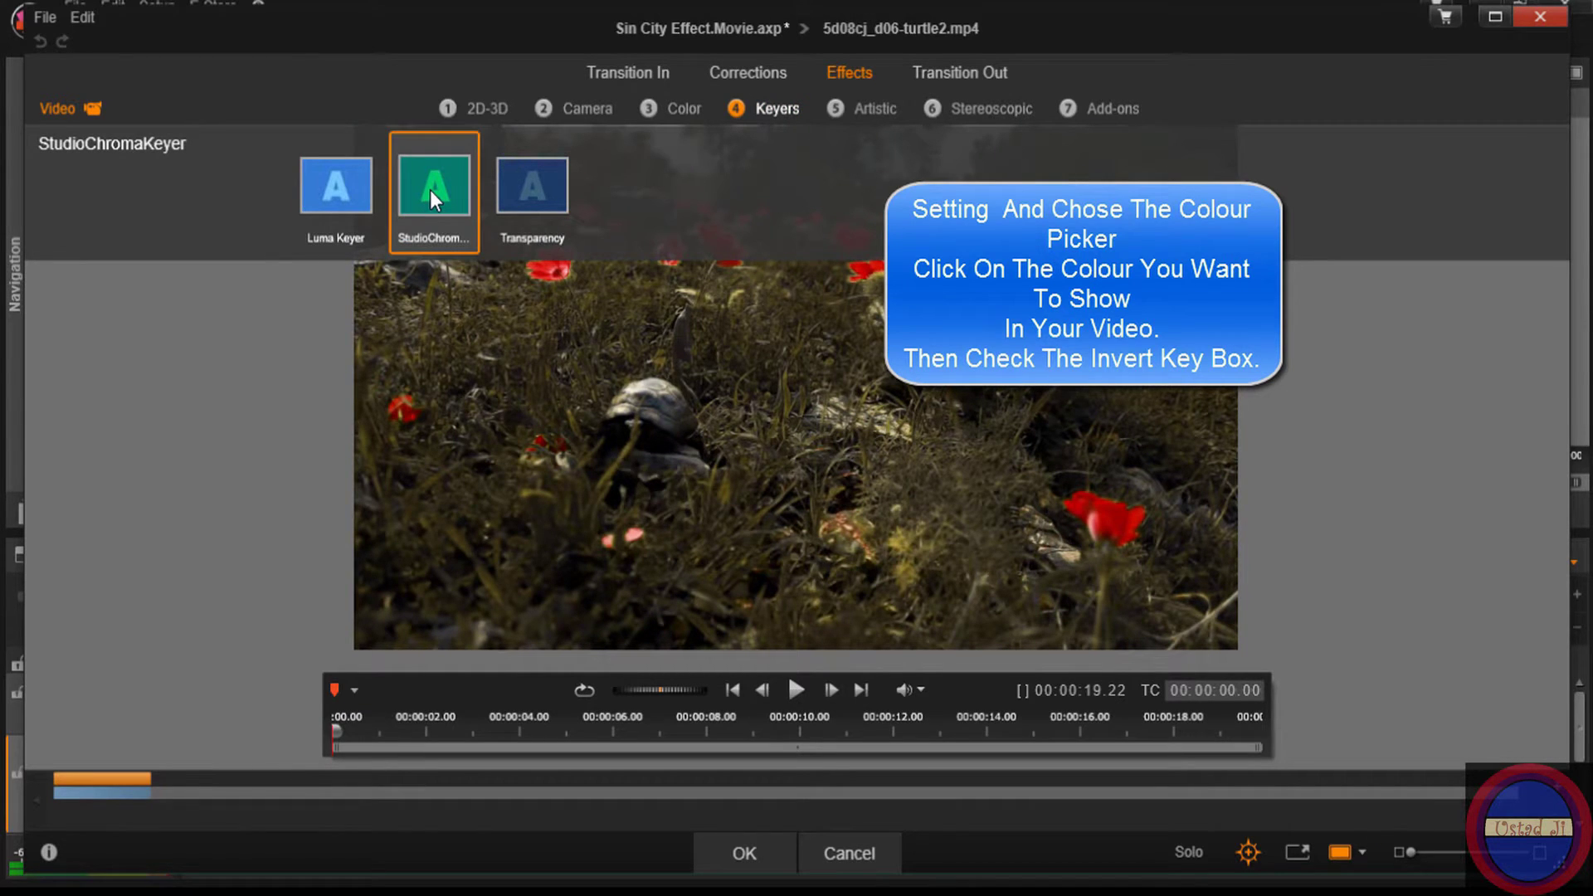
click(429, 190)
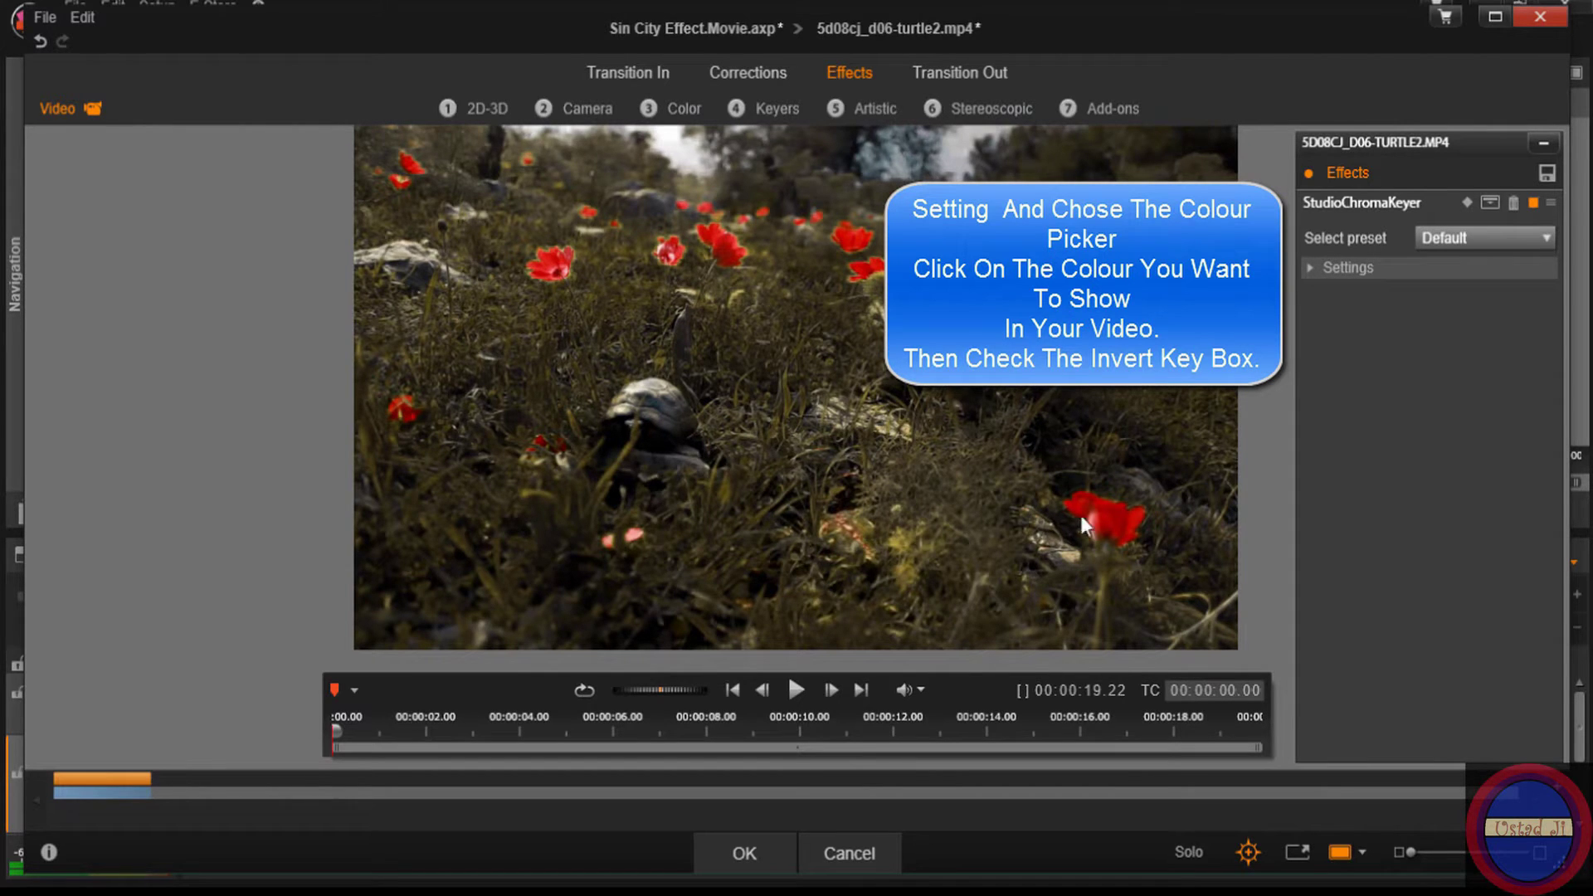
Step: Sample the large foreground flower's red as the StudioChromaKeyer key color and invert the key
click(1304, 270)
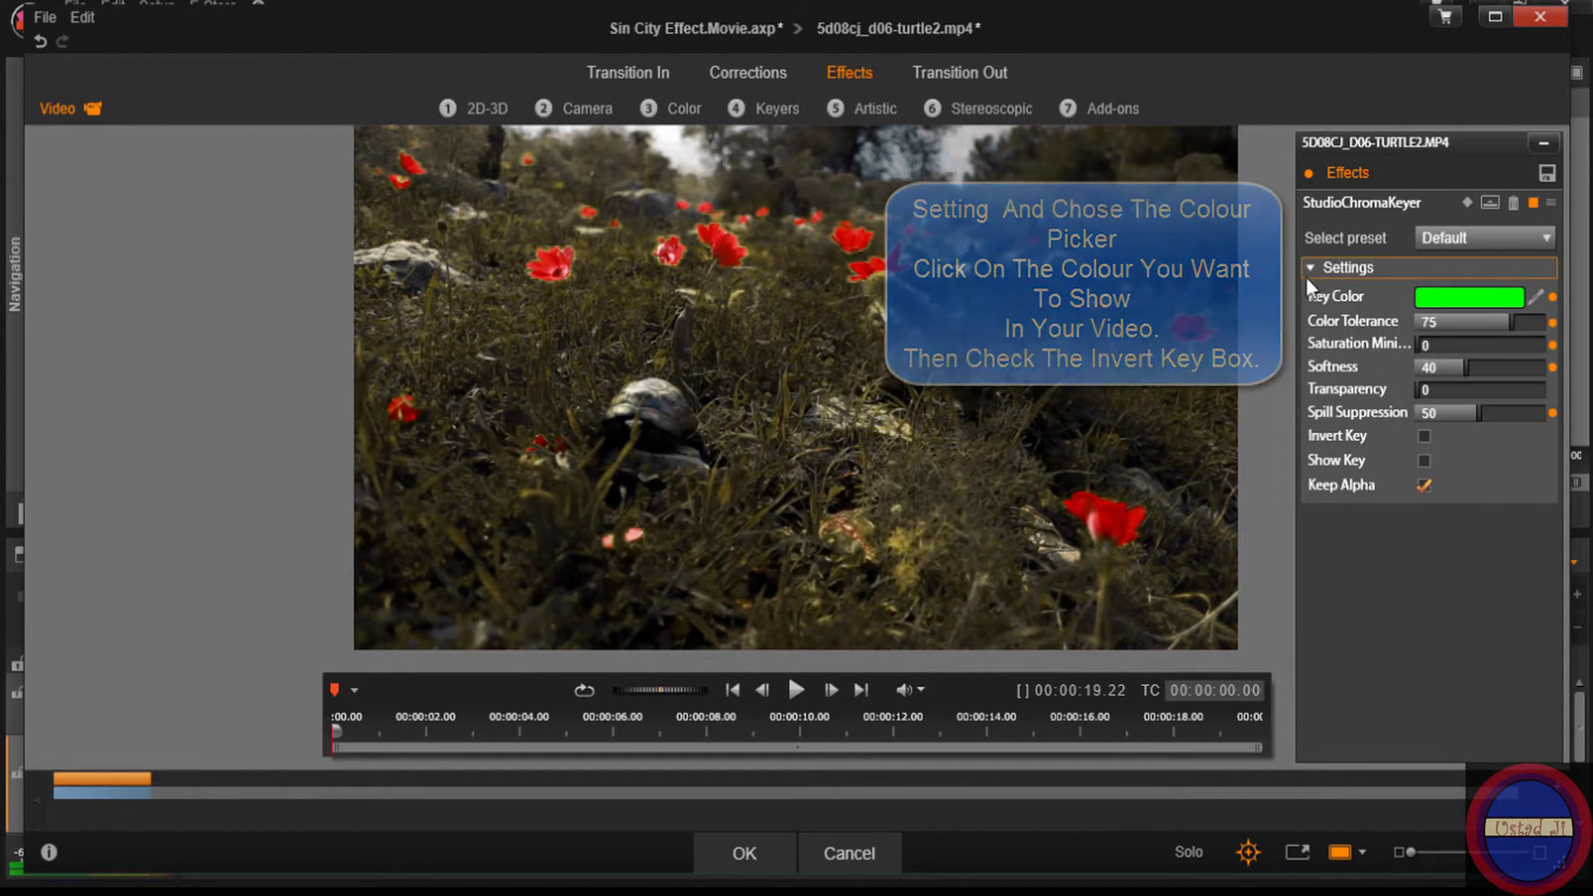
click(1536, 298)
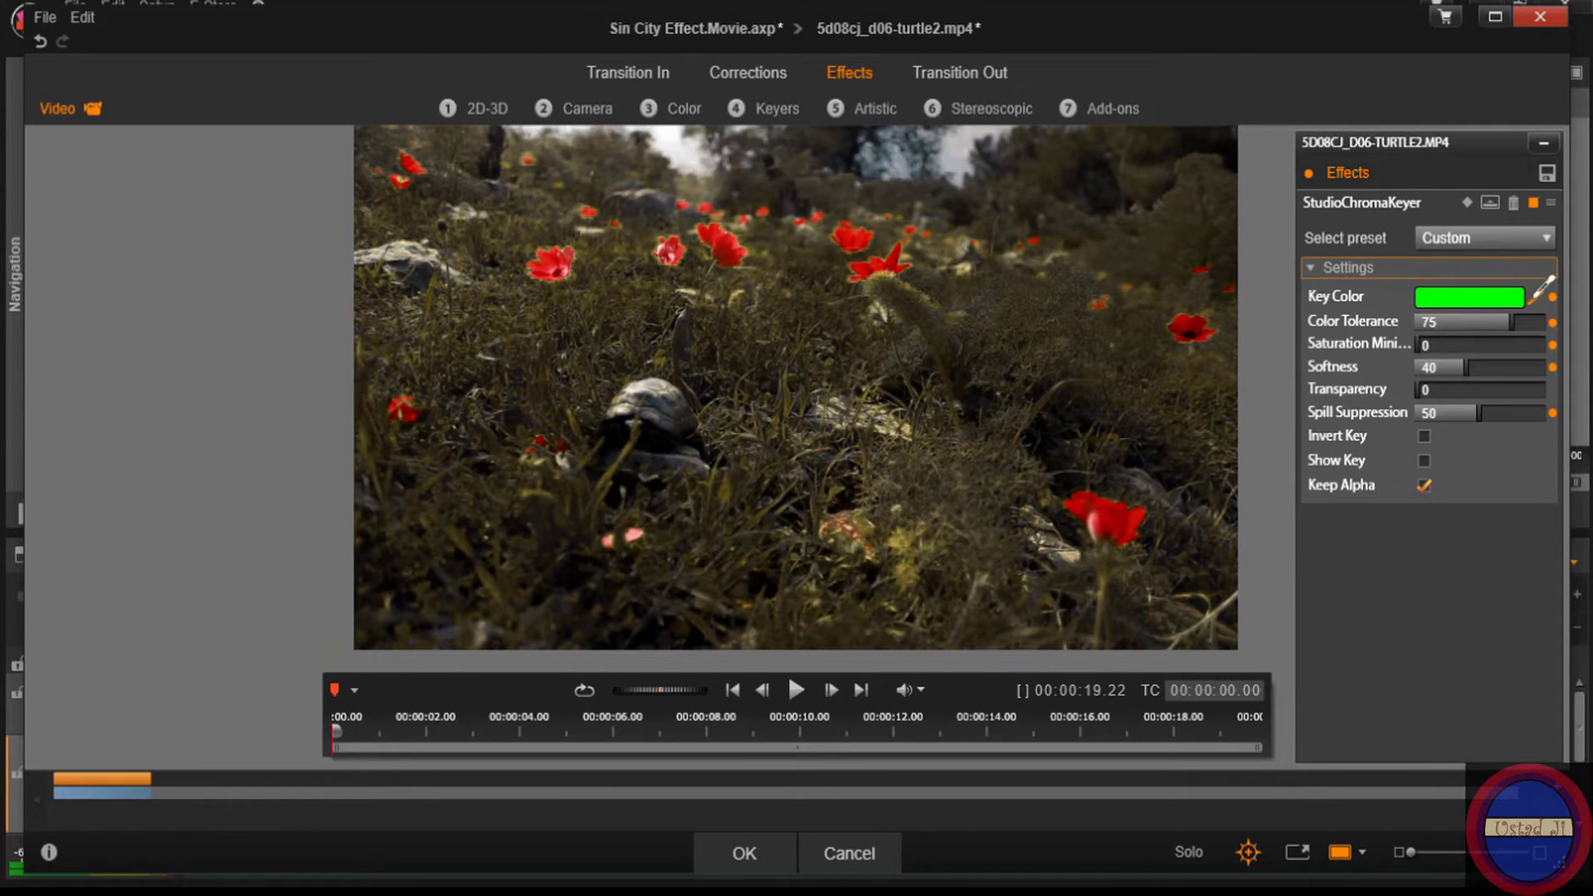
click(1127, 509)
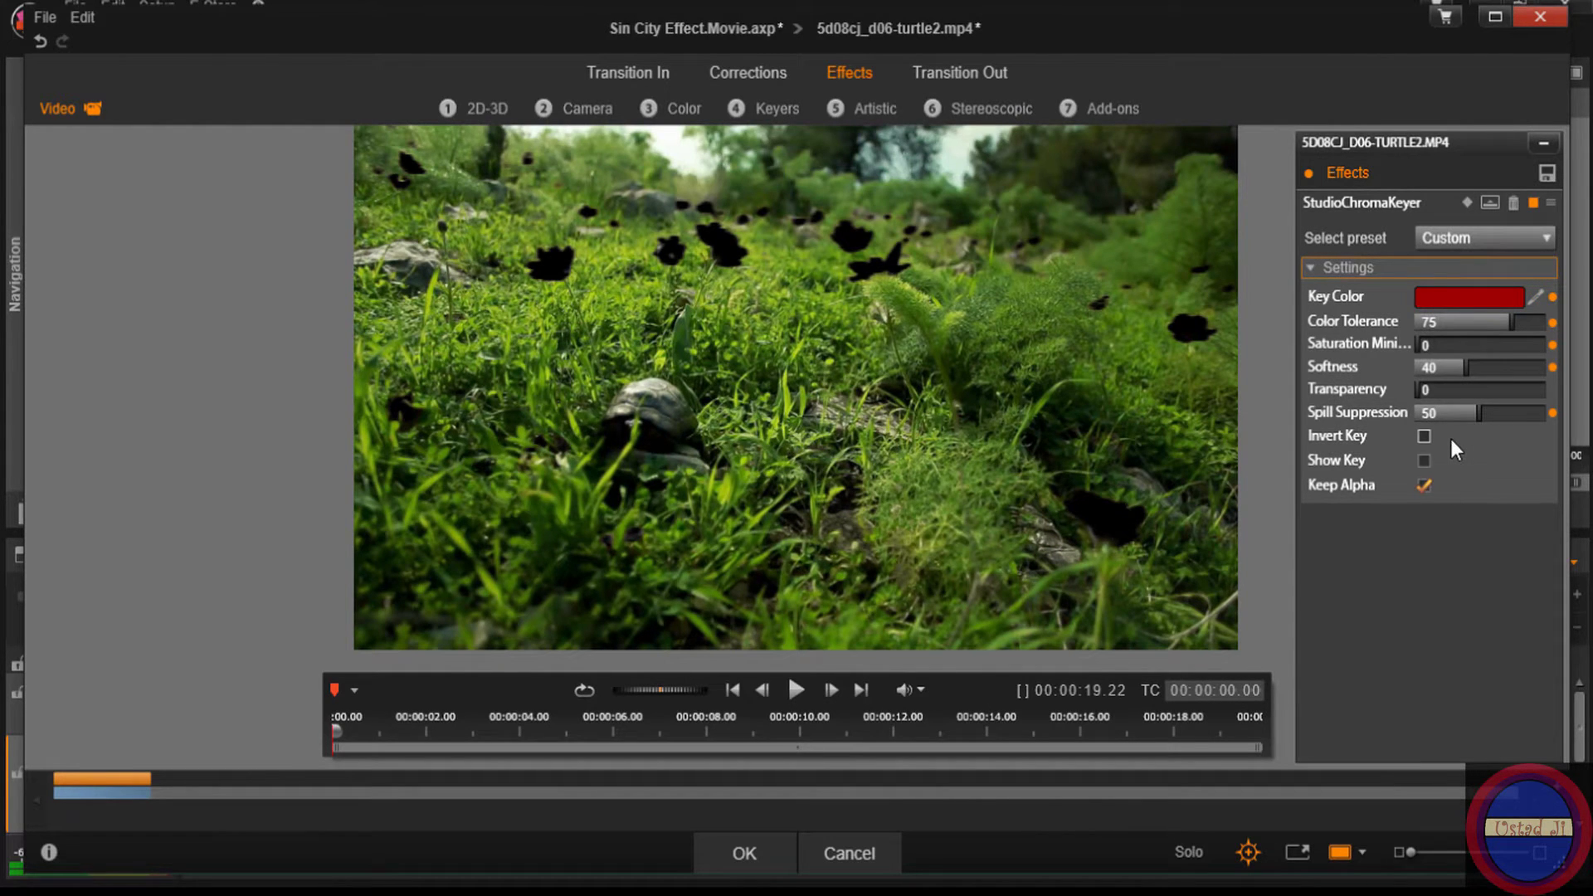
click(1425, 437)
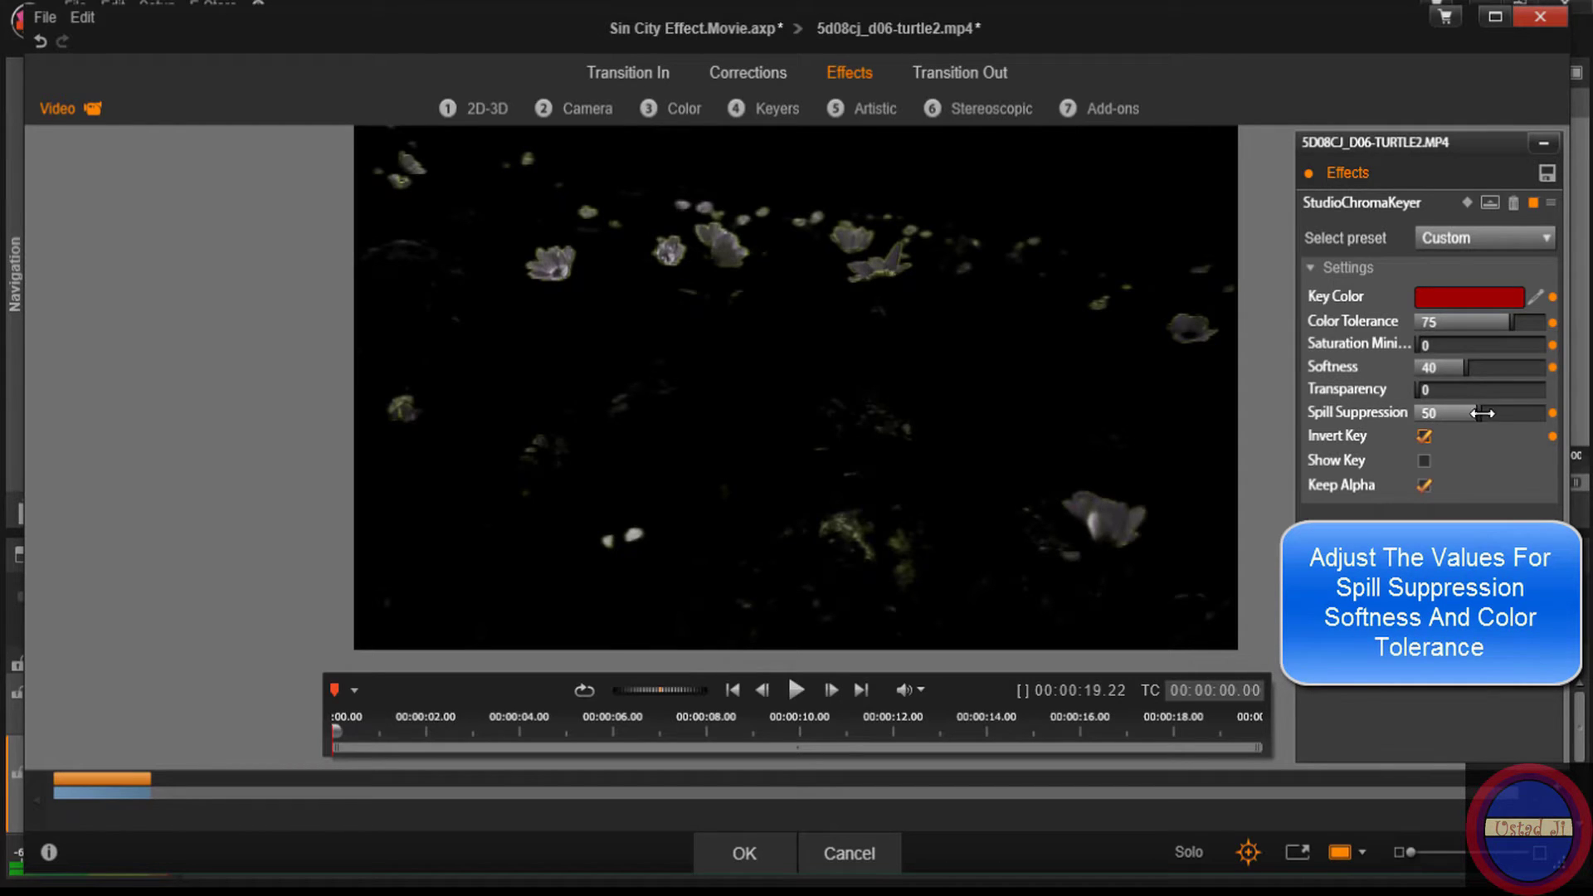
Step: Set the keyer's Spill Suppression to 0, Softness to about 50 and Color Tolerance to about 17, and apply the effect
drag(1481, 414, 1343, 425)
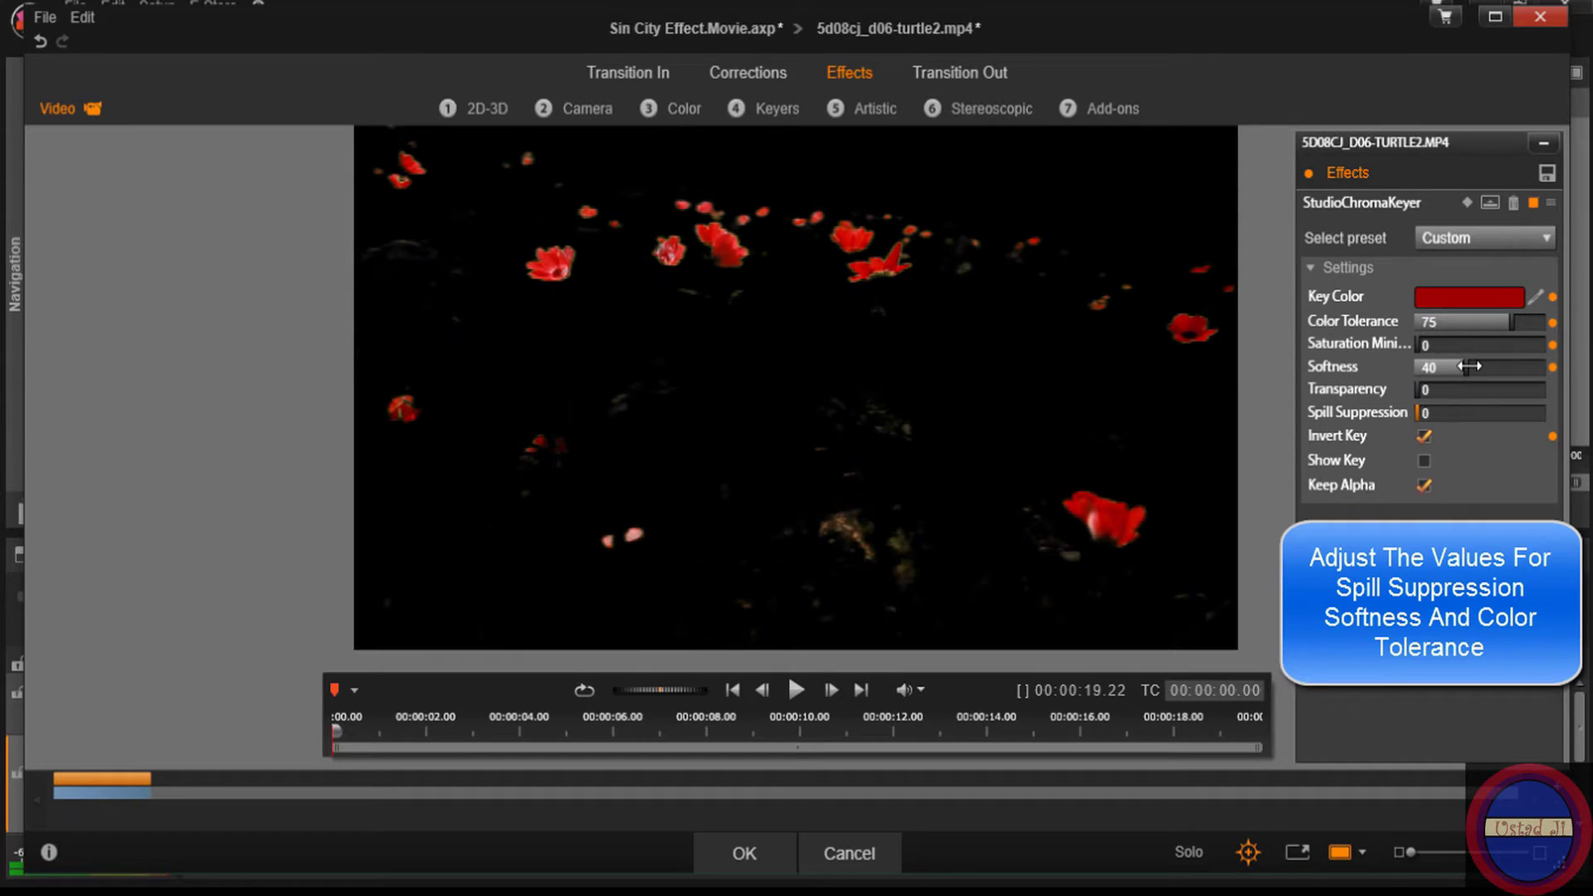
drag(1461, 369, 1491, 367)
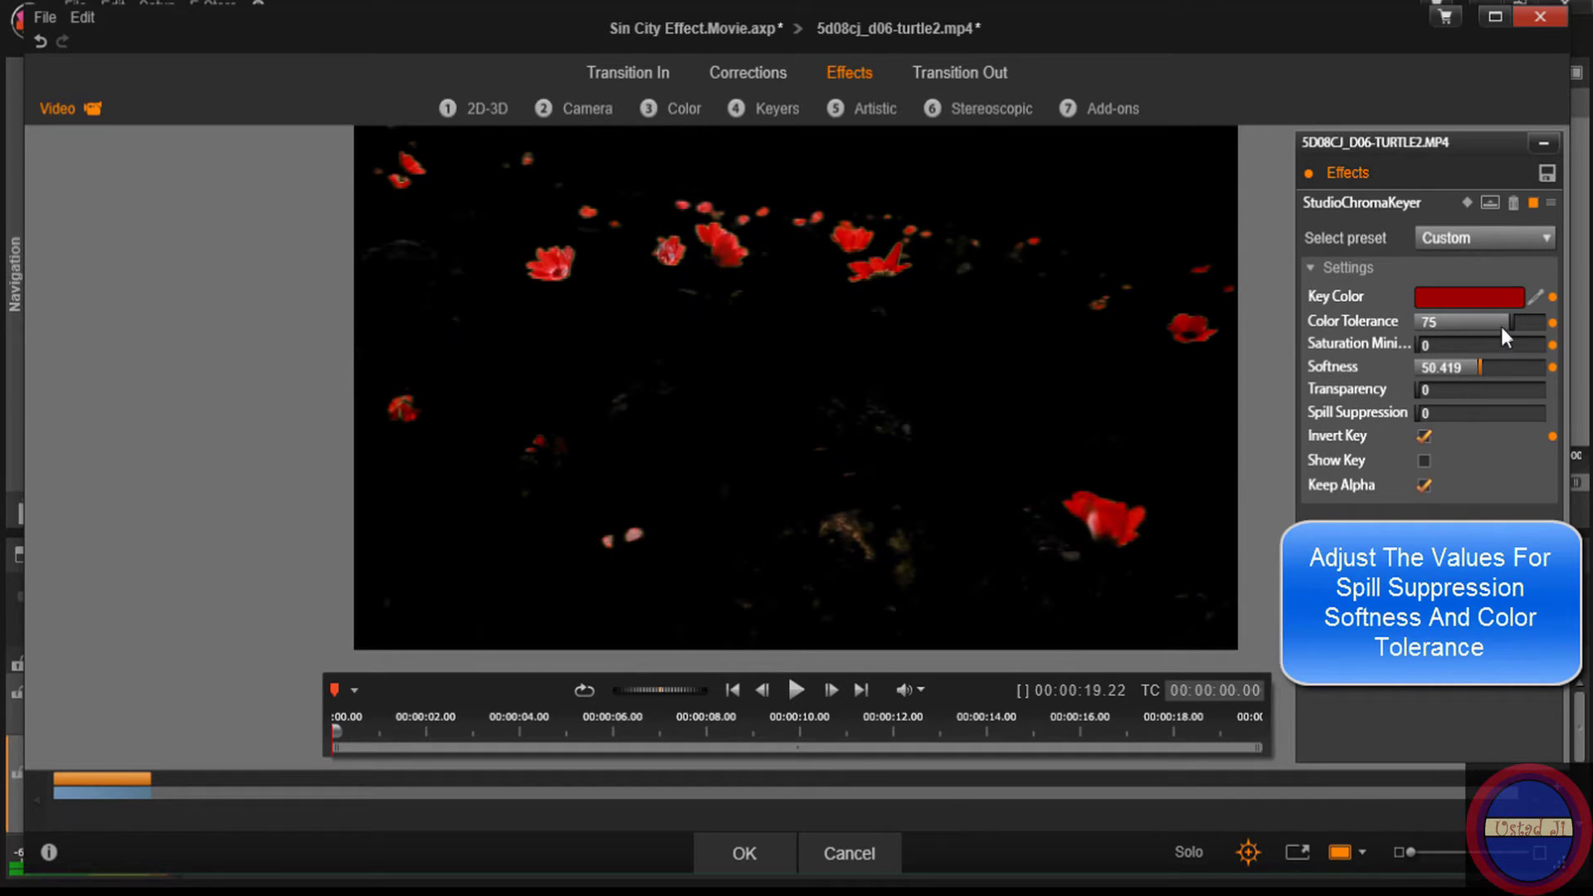
drag(1512, 322, 1427, 335)
drag(1424, 338, 1362, 336)
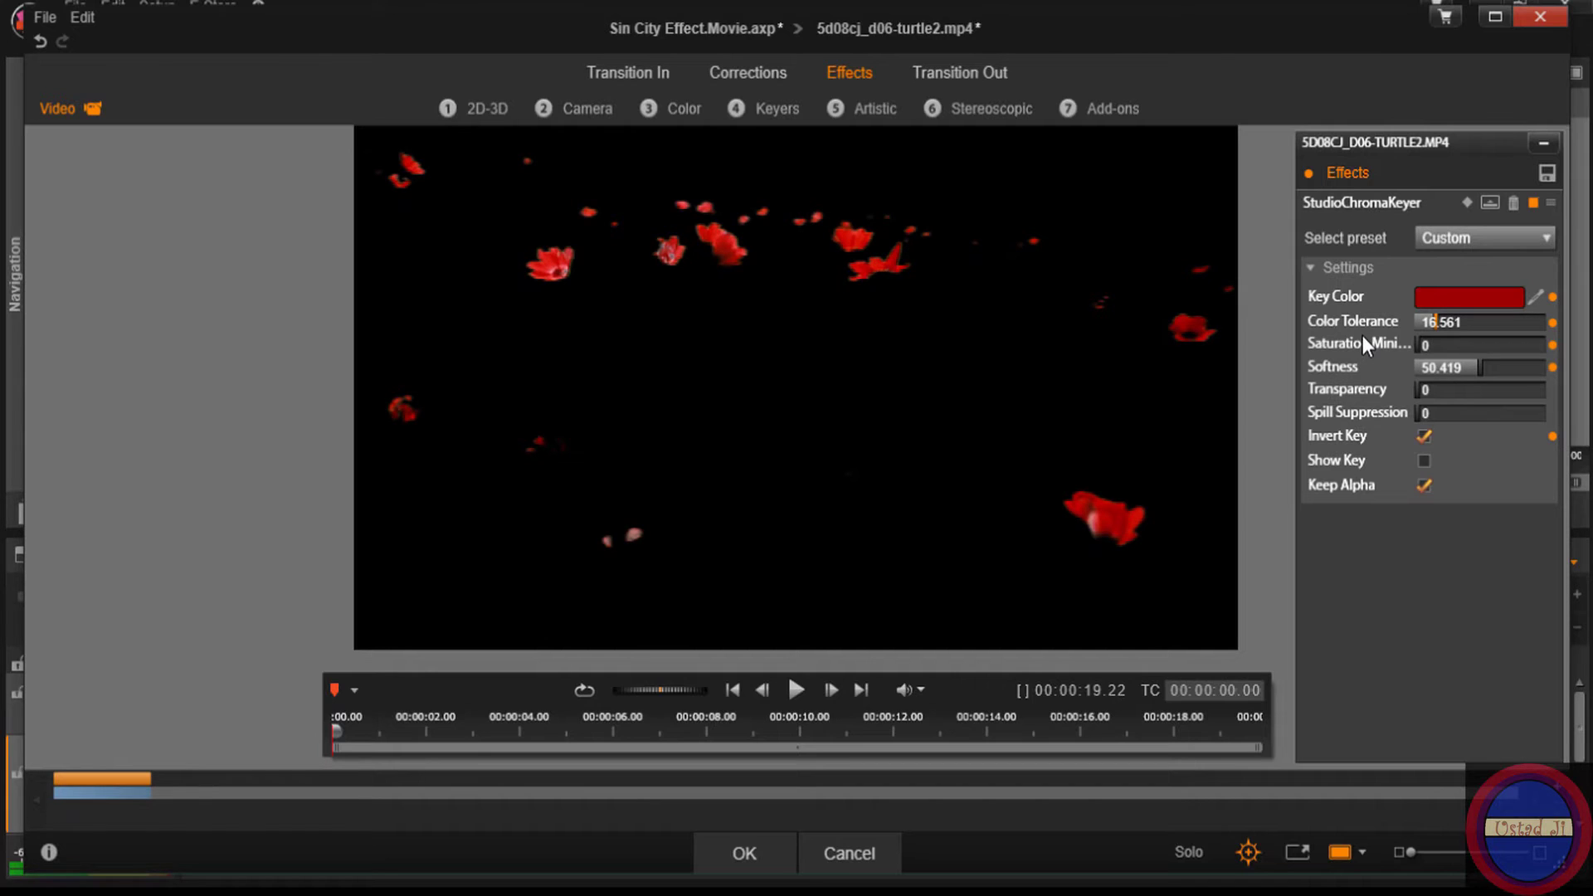
click(765, 851)
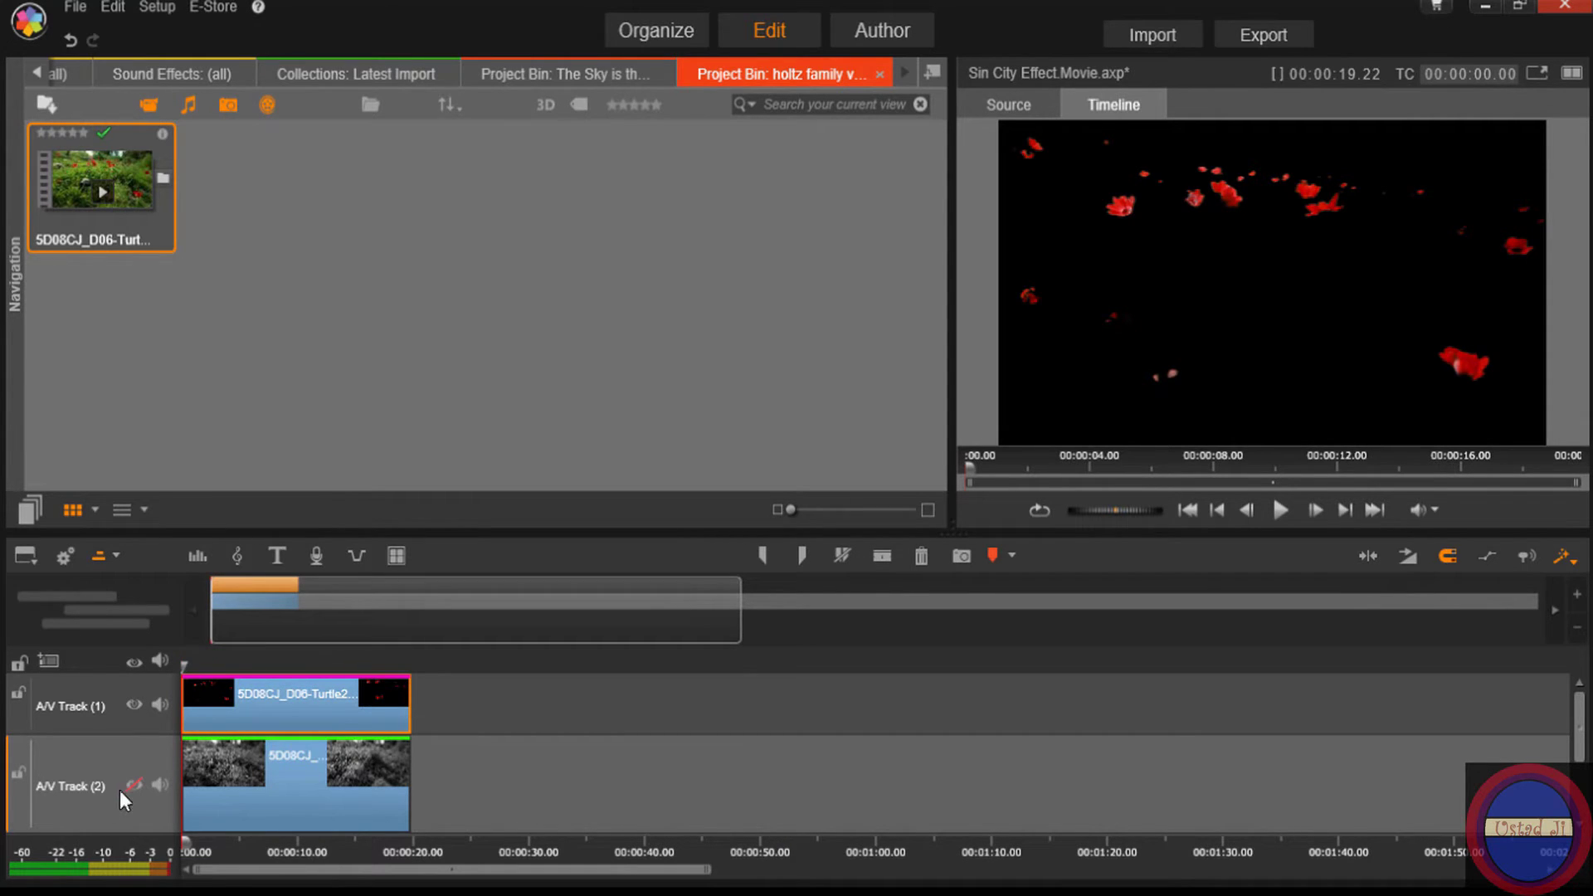
Step: Show A/V Track (2) again, play the composite from start to end and return the playhead to the start
click(142, 786)
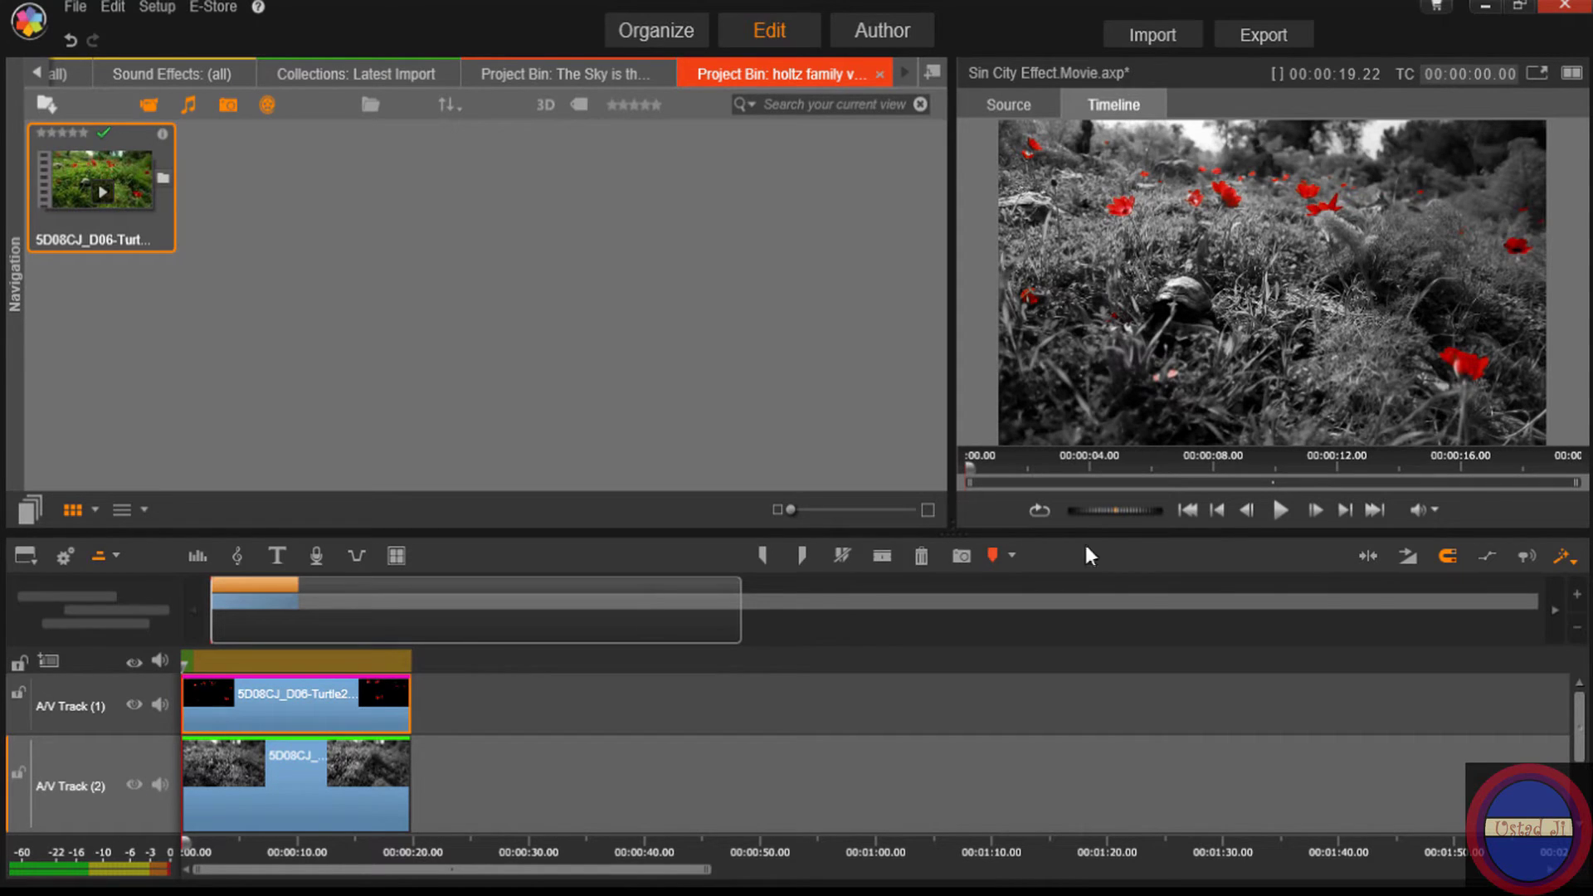
click(1279, 511)
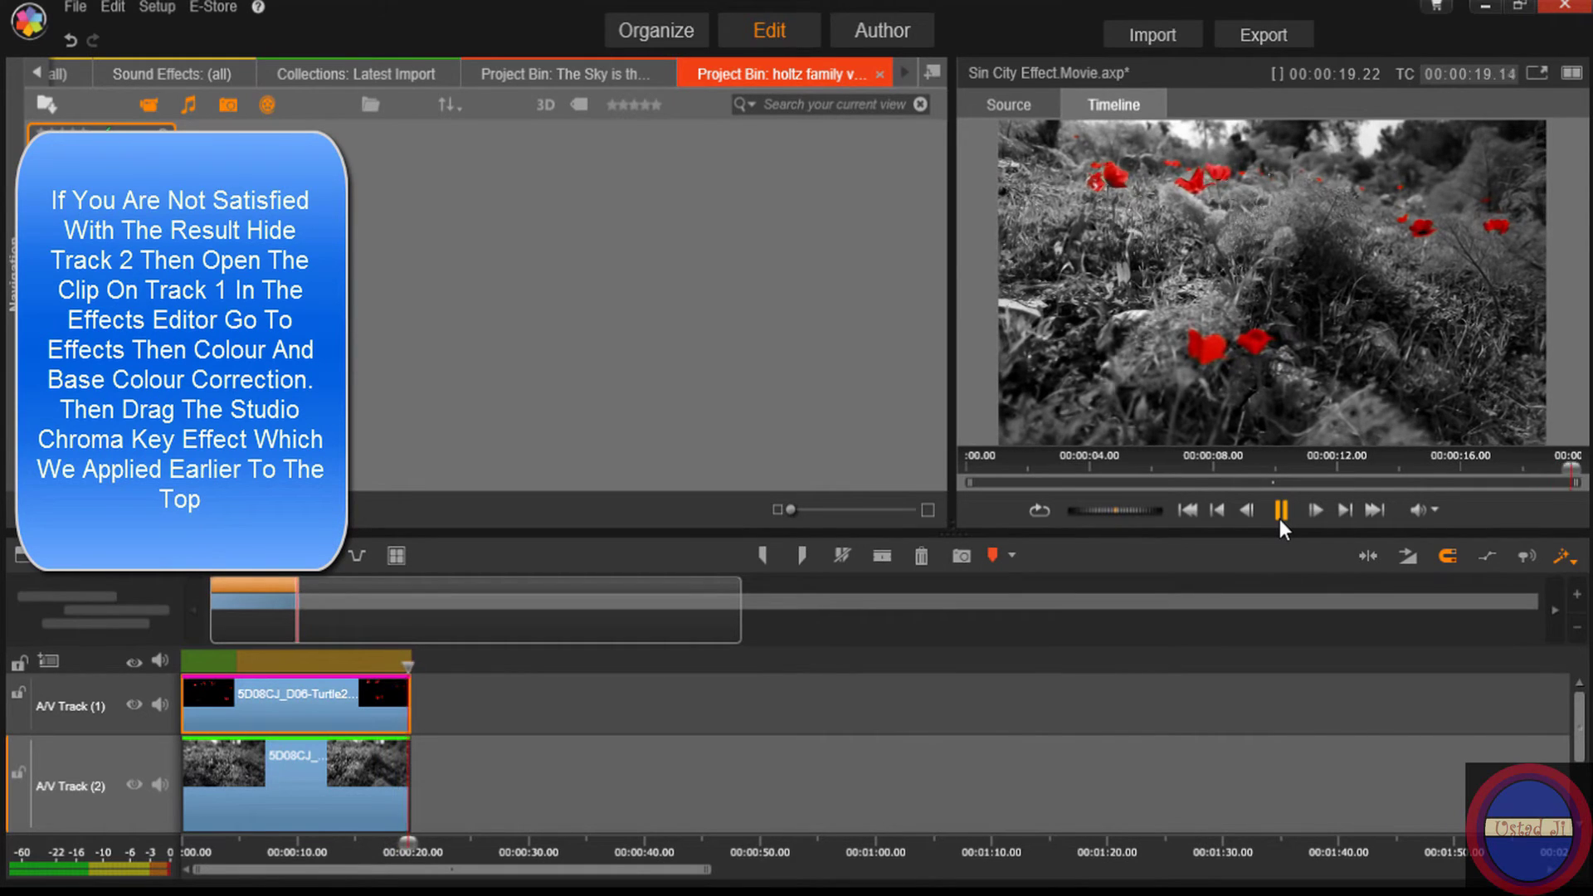
click(1187, 509)
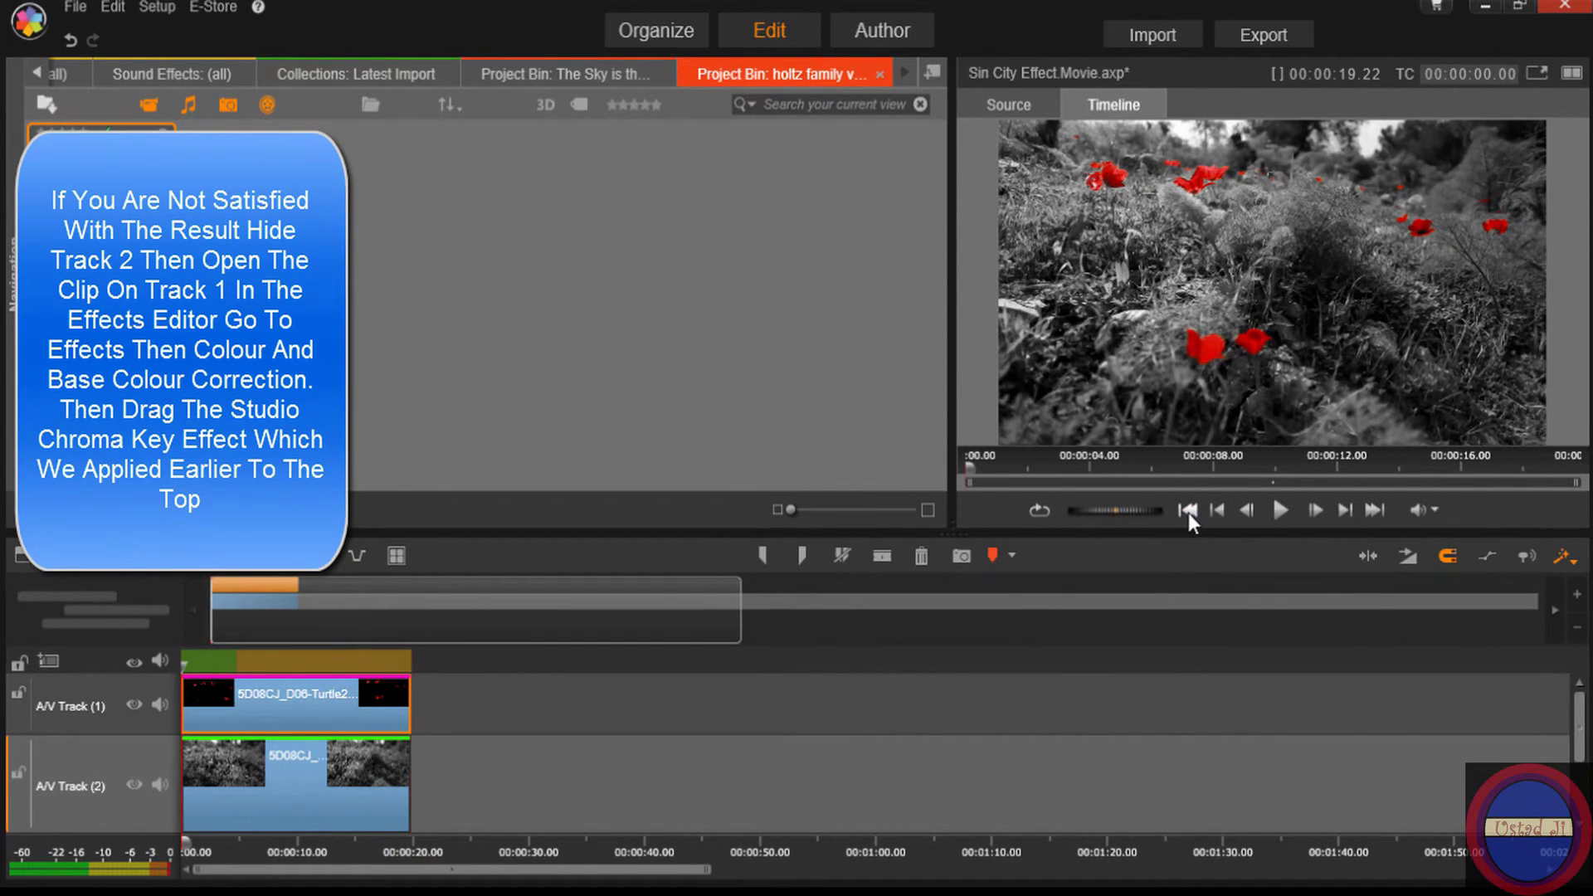
Step: With A/V Track (2) hidden, add Base Color Correction to the A/V Track (1) clip and move StudioChromaKeyer to the top of its effects
click(132, 786)
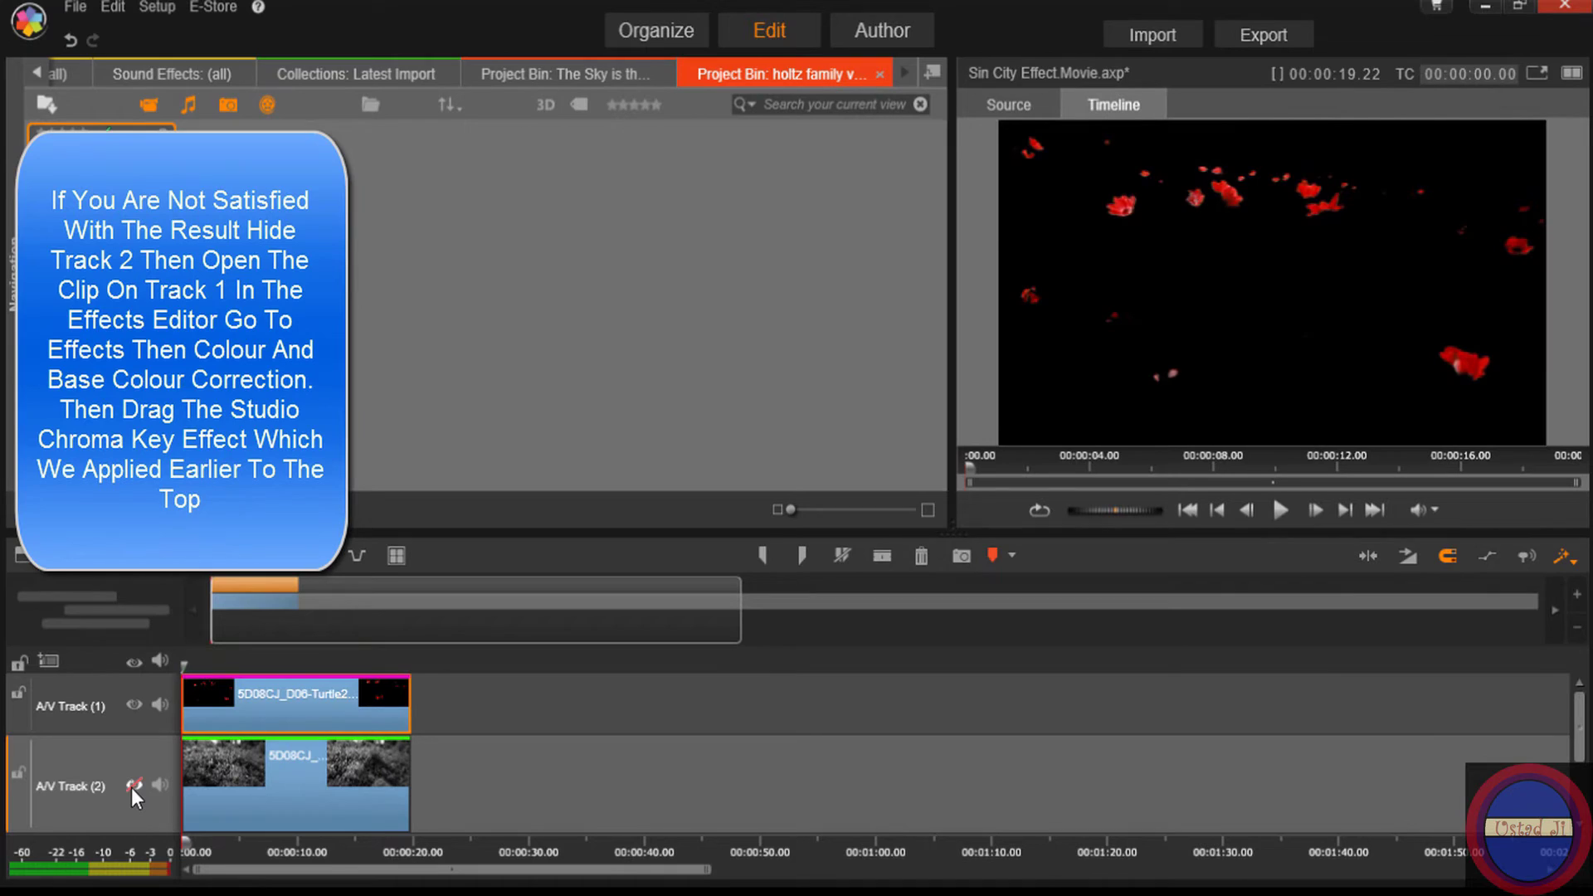
double_click(343, 695)
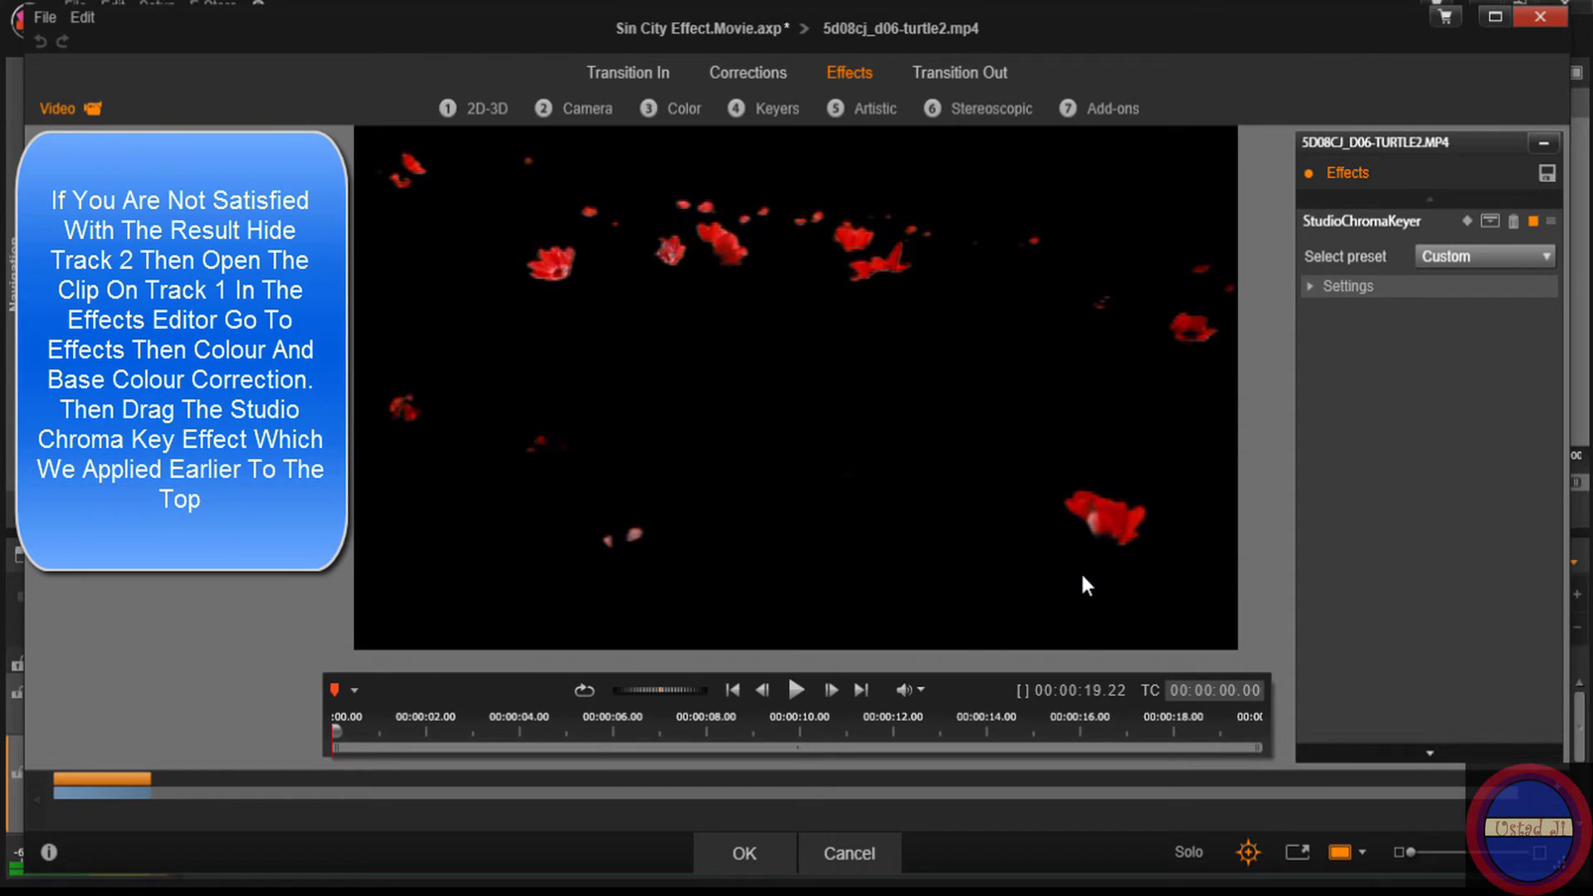
click(682, 114)
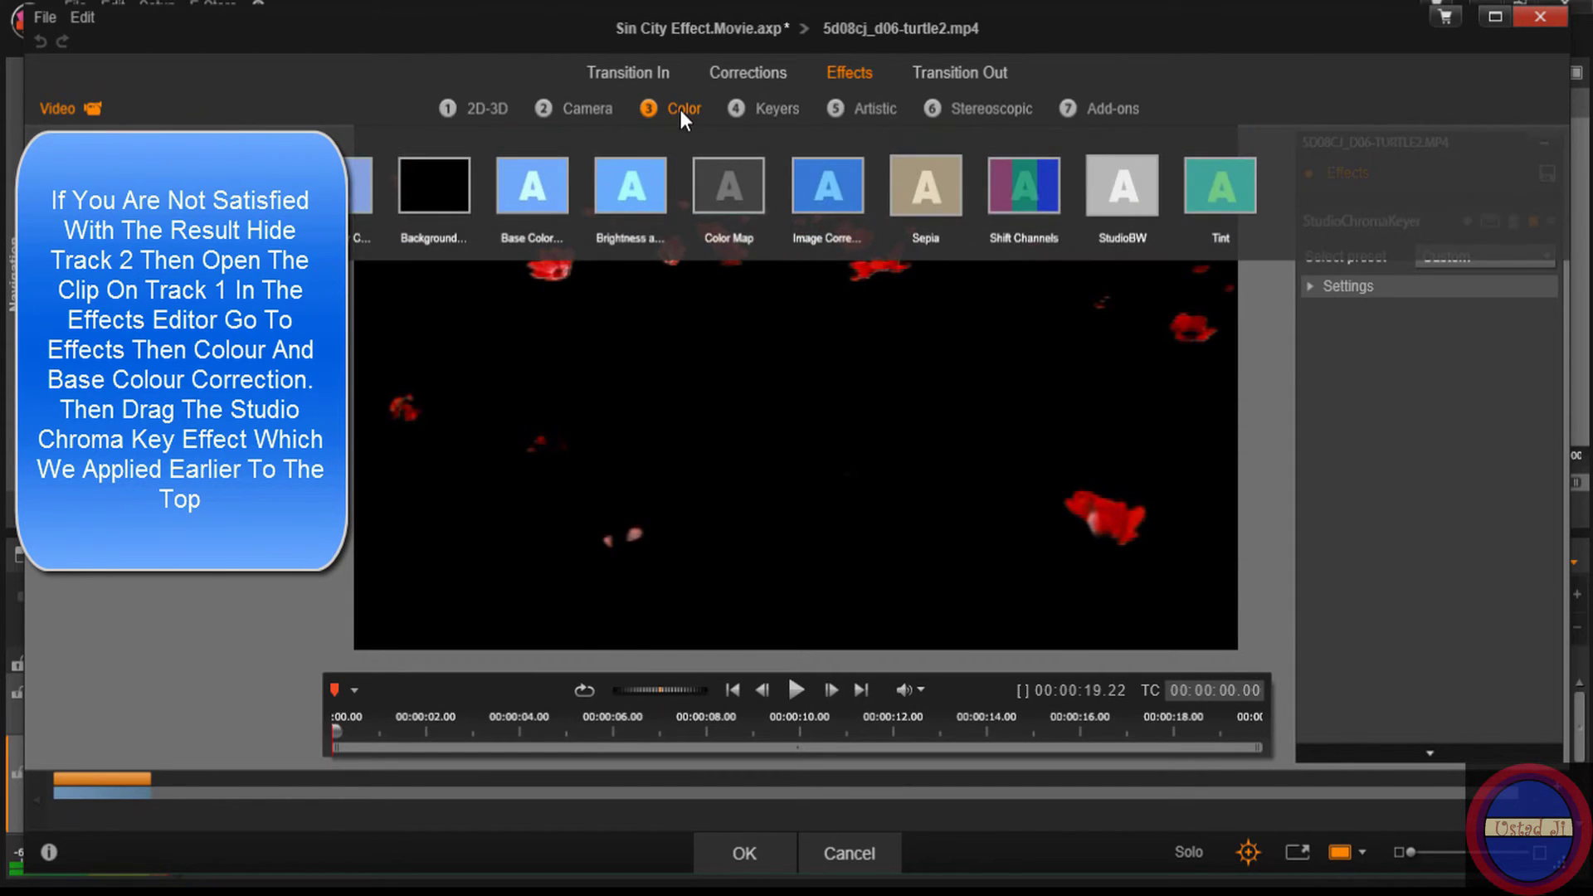
click(538, 188)
drag(1381, 742, 1374, 189)
drag(1385, 743, 1371, 196)
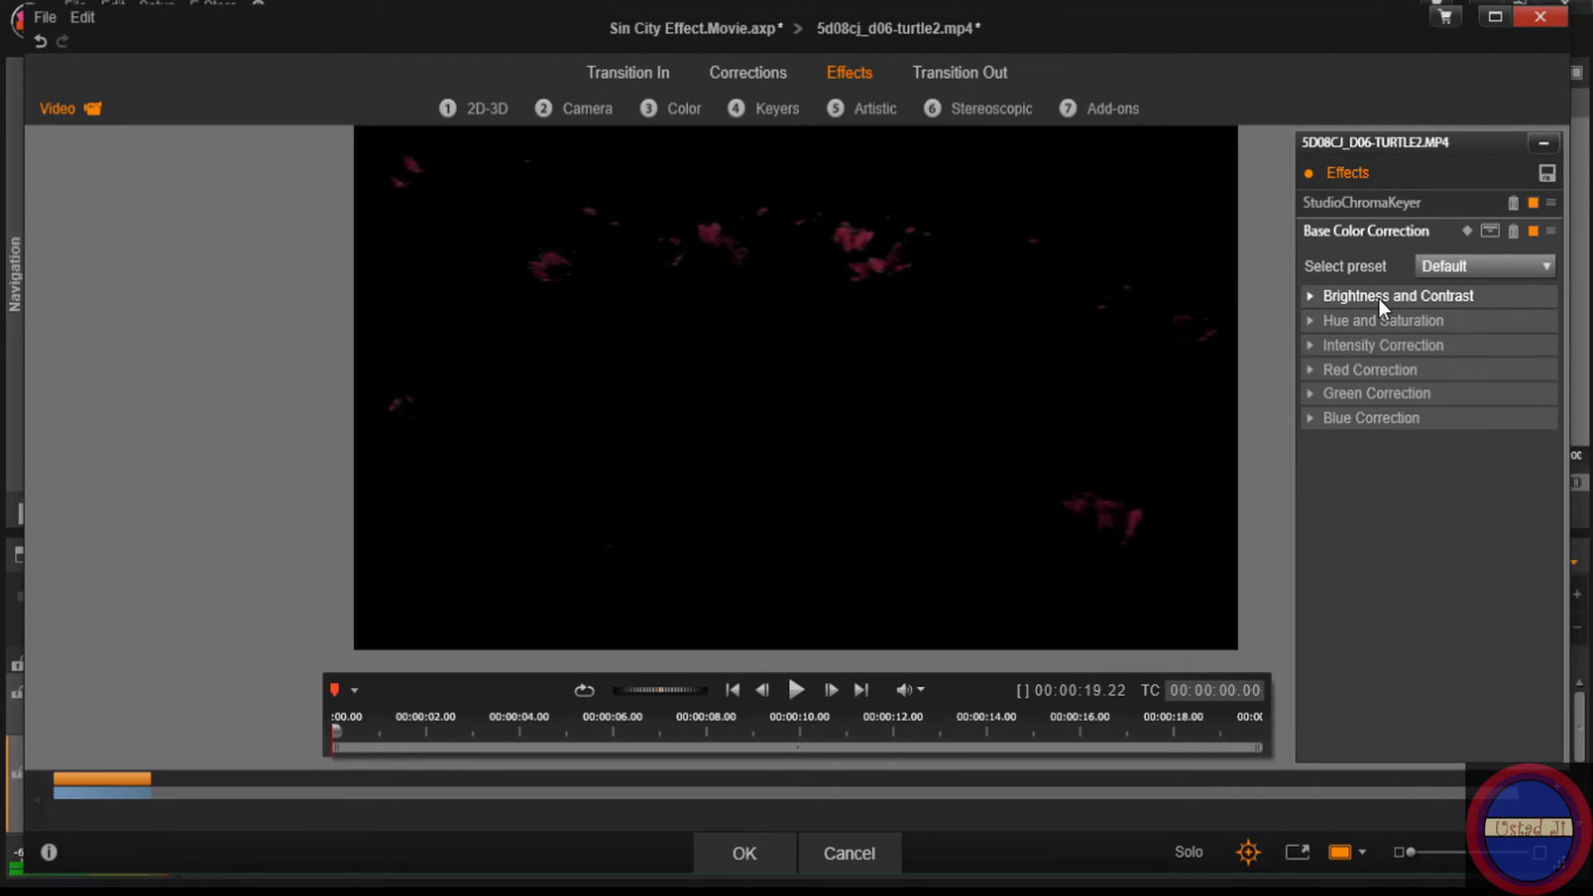
Step: Set Base Color Correction to No Preset, with Hue at -14 and Saturation at -16
click(1507, 264)
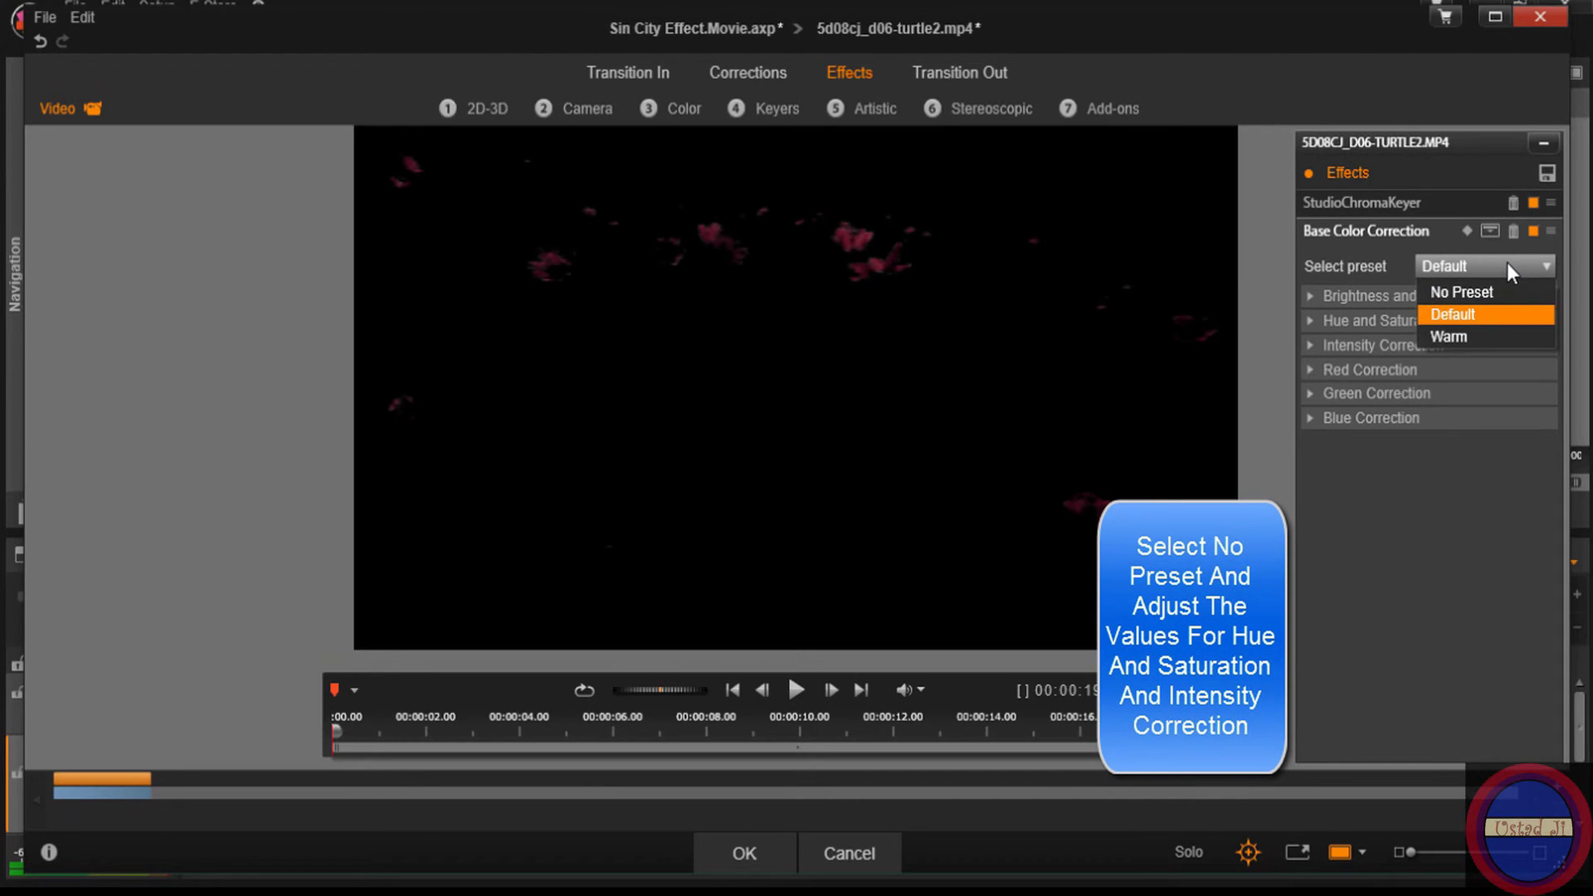
click(1502, 290)
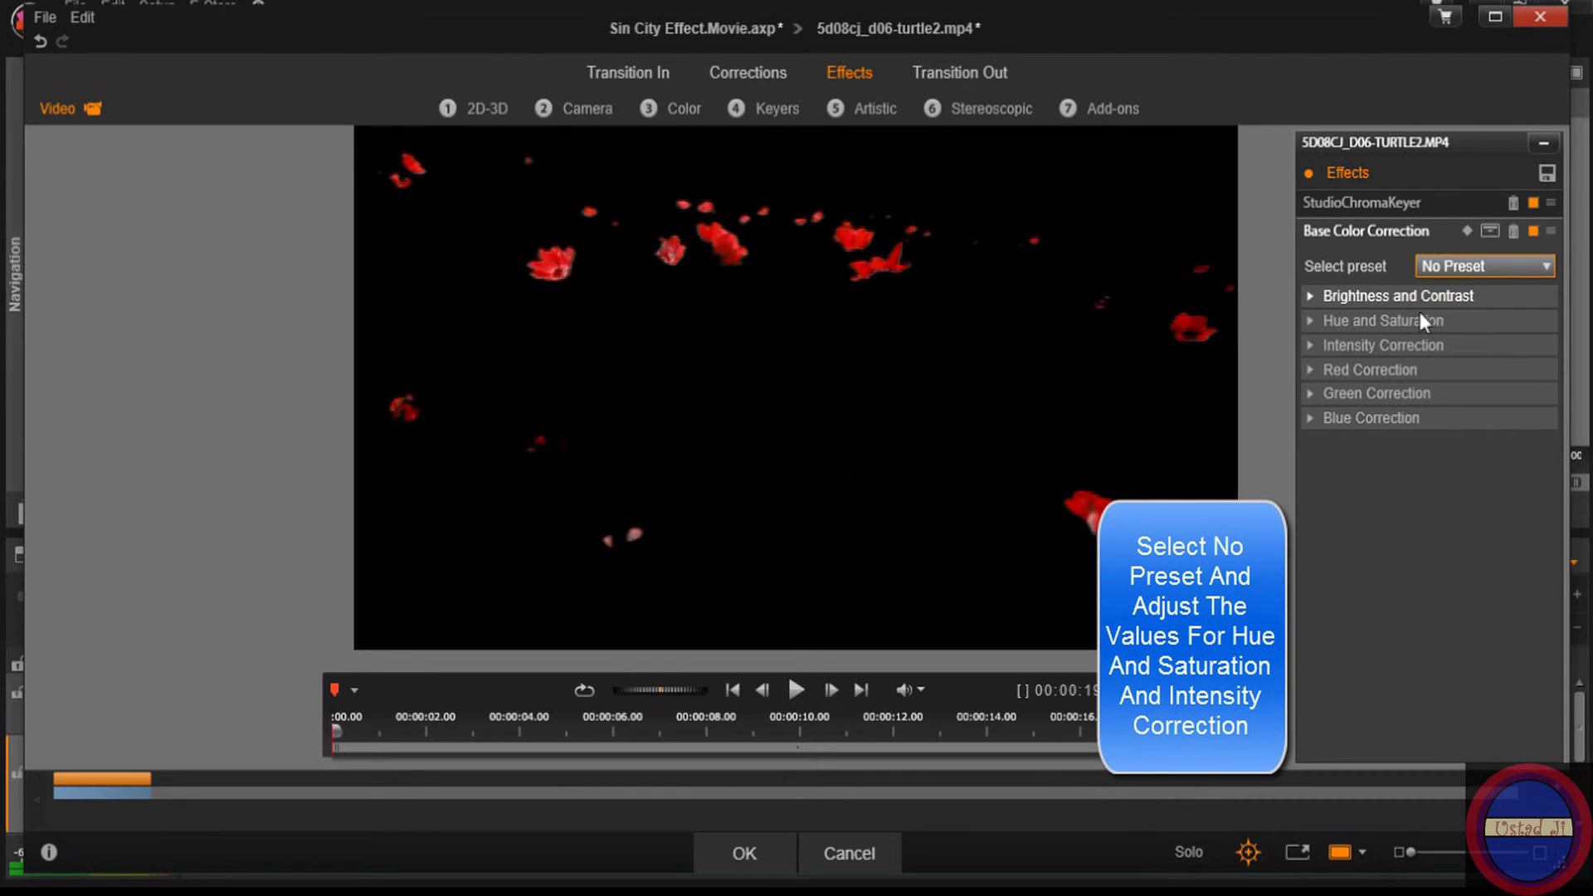
click(1312, 320)
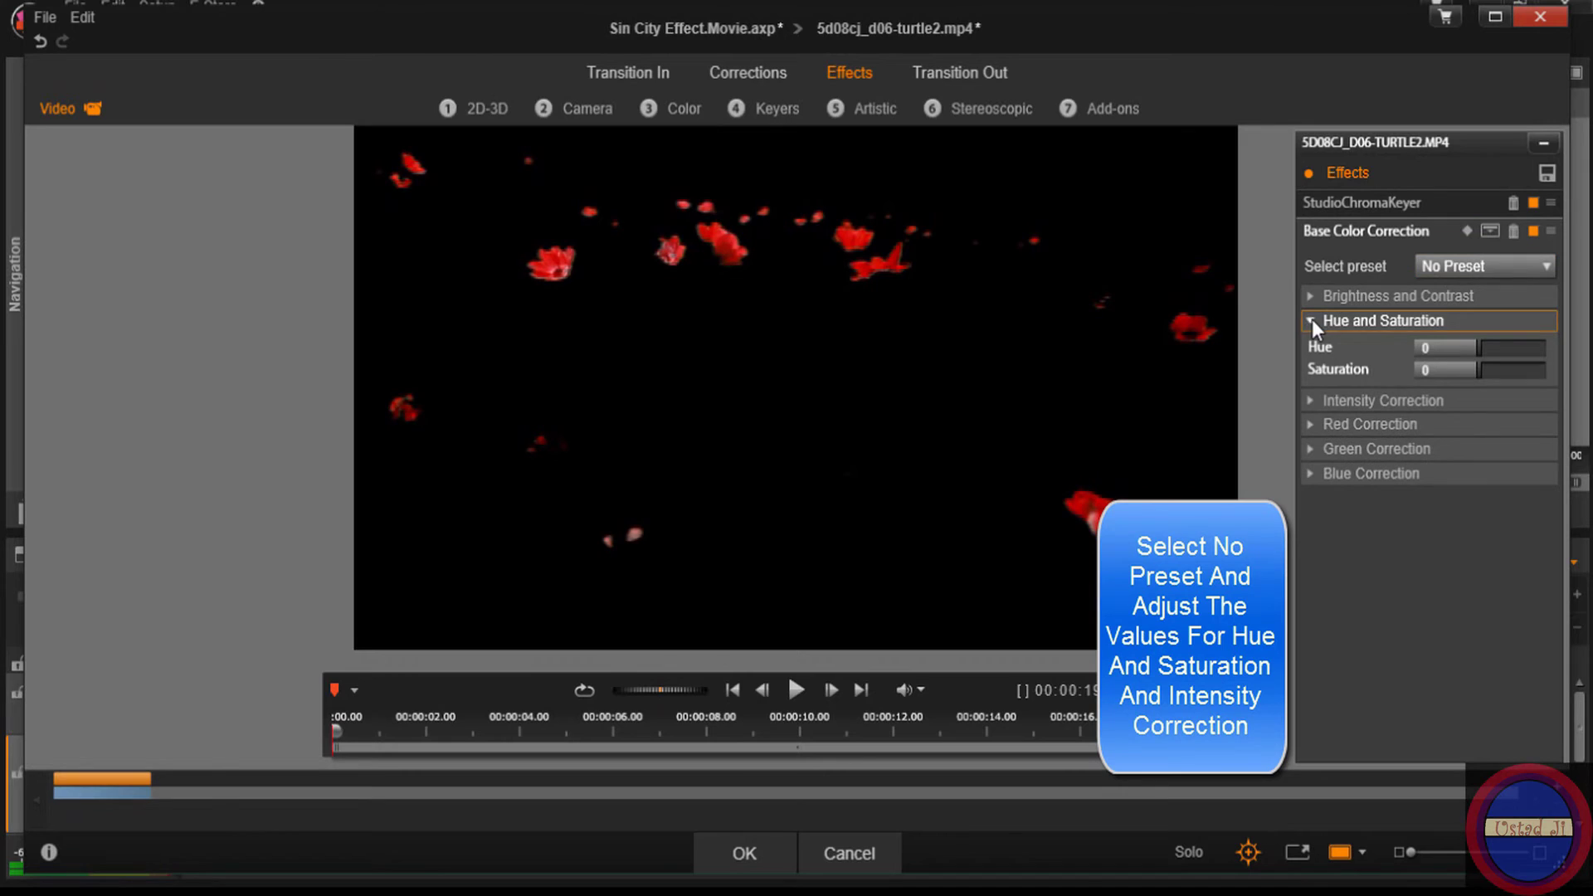
drag(1480, 349, 1470, 357)
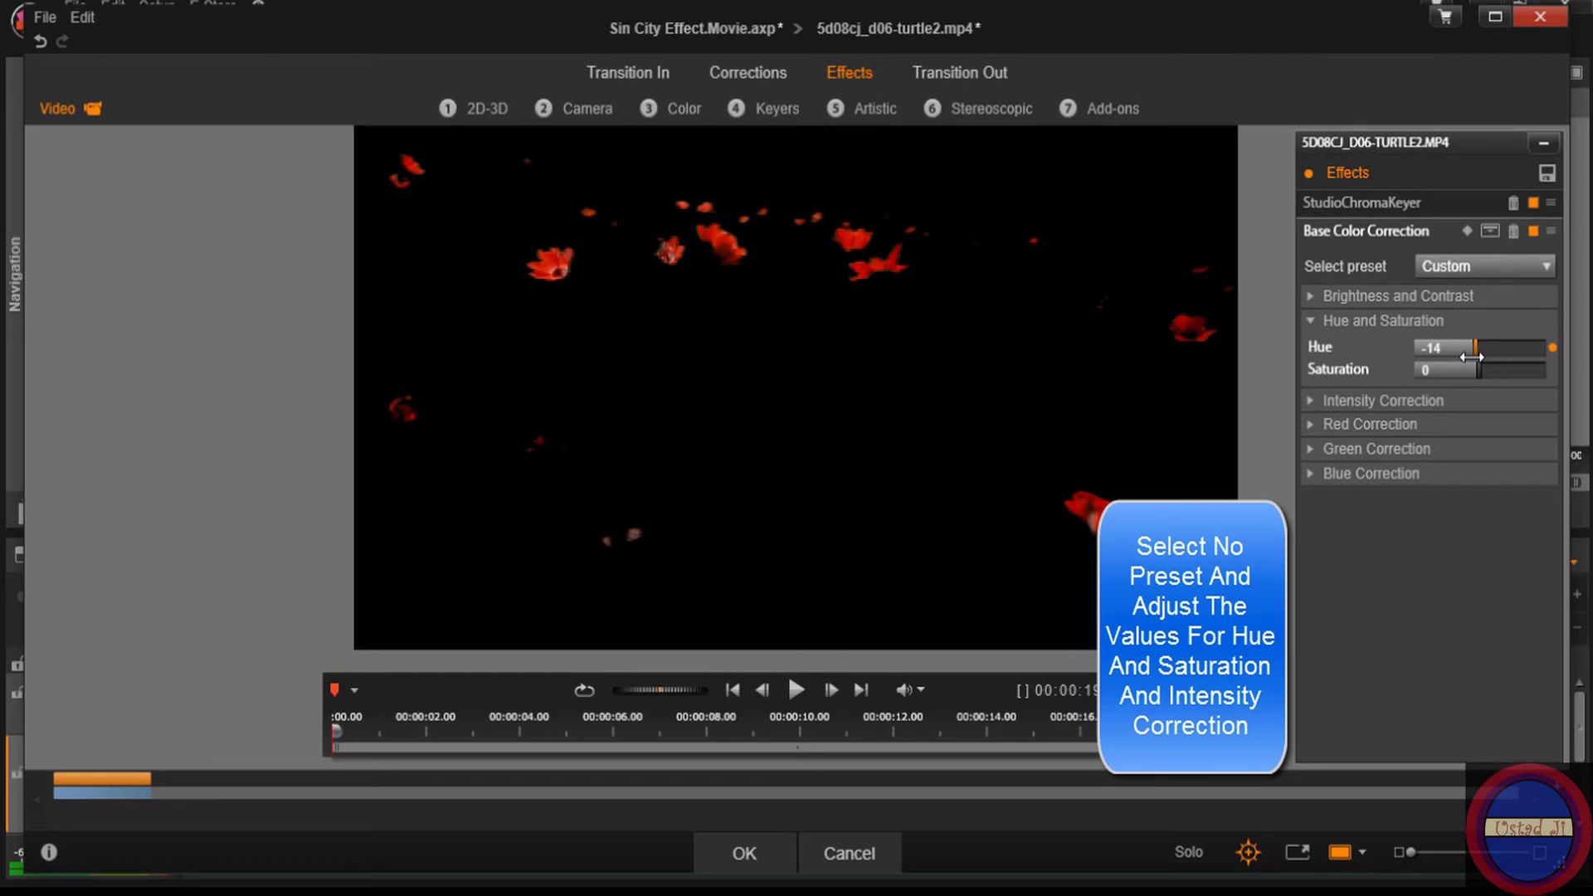
mouse_move(1479, 370)
mouse_down()
mouse_move(1502, 370)
mouse_move(1467, 376)
mouse_up()
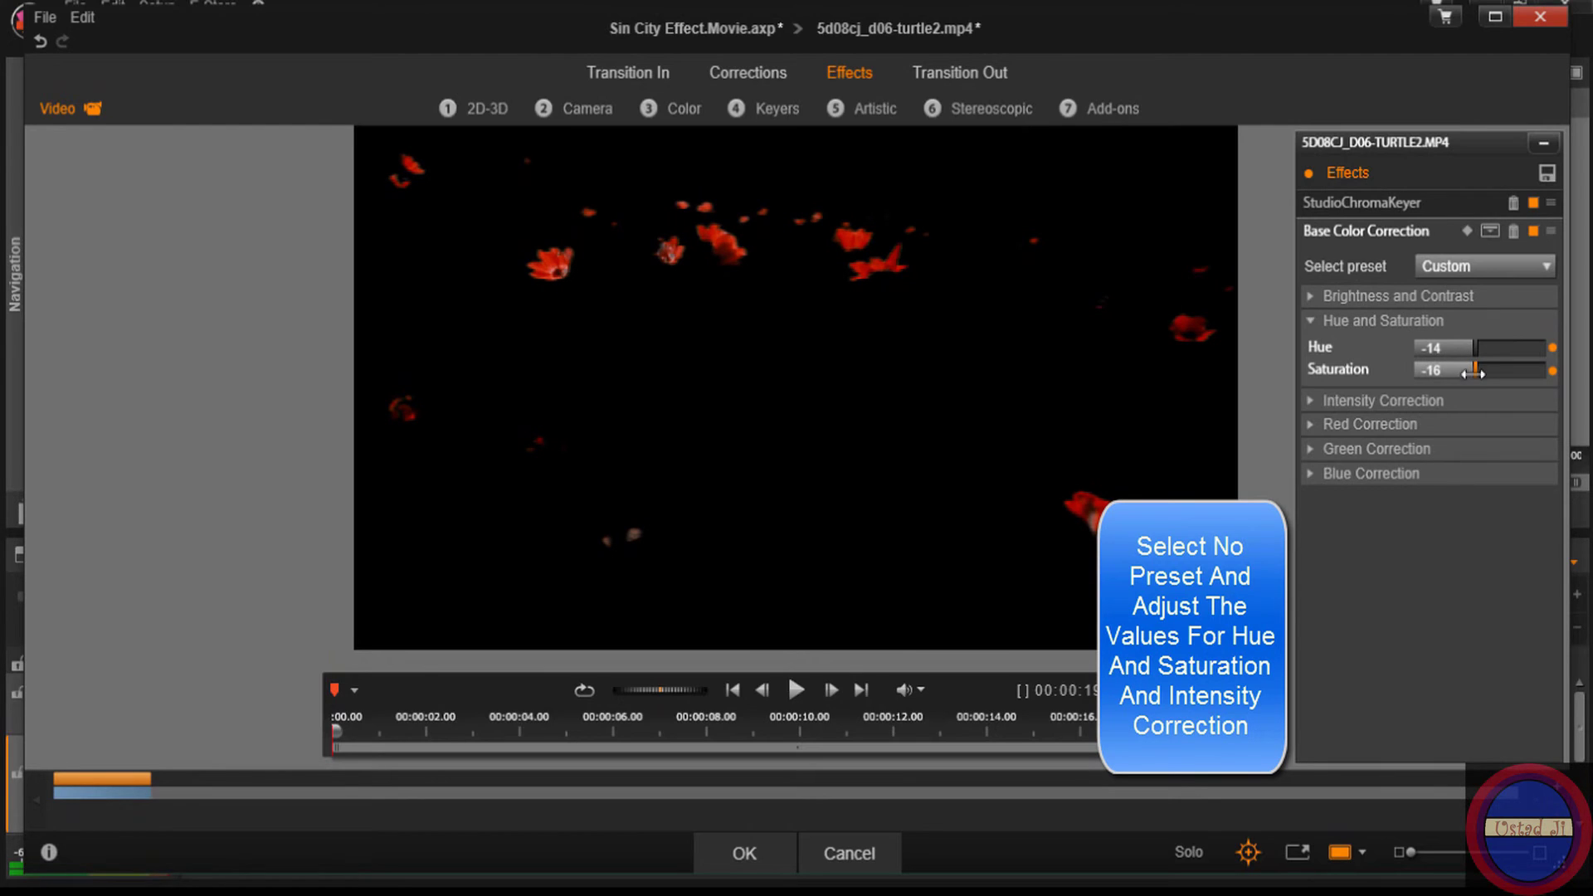
Step: Refine Base Color Correction's hue and saturation, setting Saturation to -3 and Hue to -14
drag(1470, 371, 1477, 371)
drag(1479, 371, 1479, 371)
drag(1485, 346, 1494, 343)
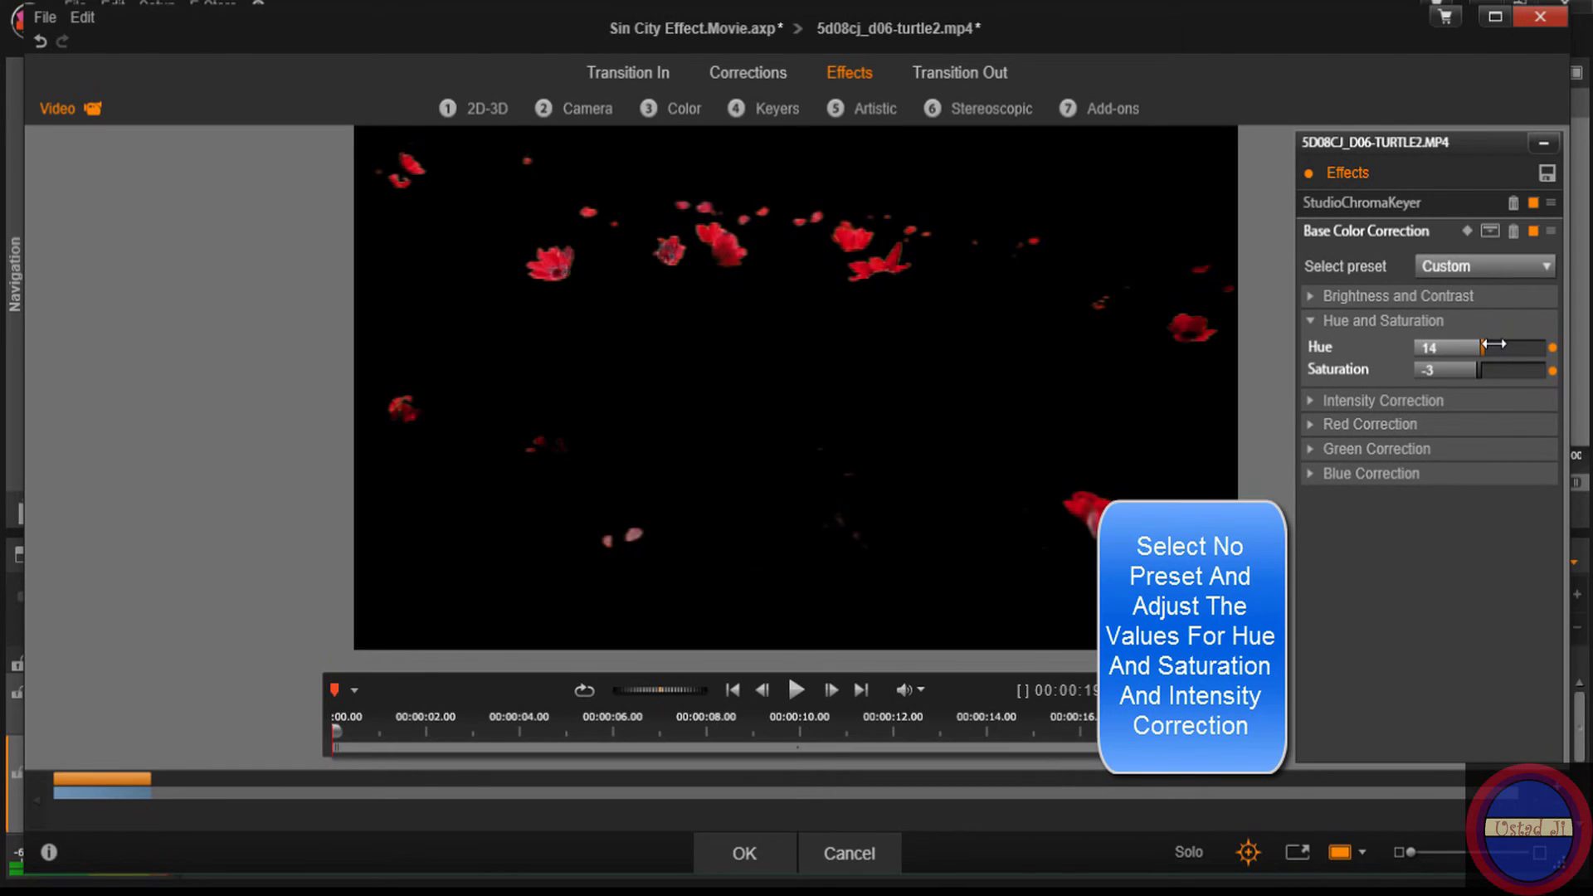
drag(1492, 346, 1491, 346)
drag(1488, 347, 1482, 347)
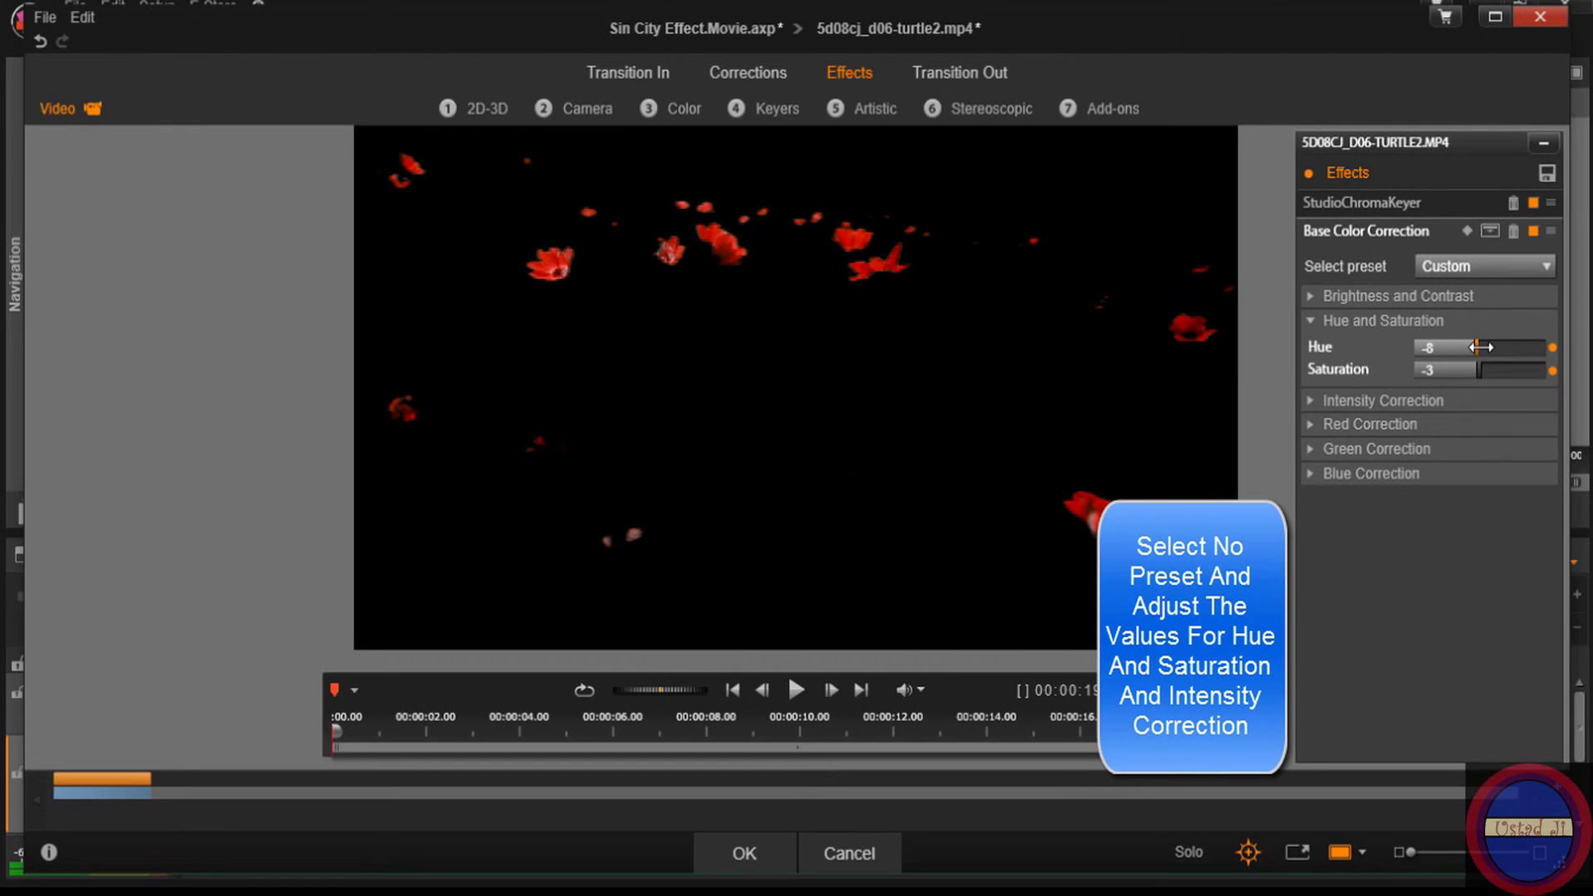
drag(1481, 347, 1477, 350)
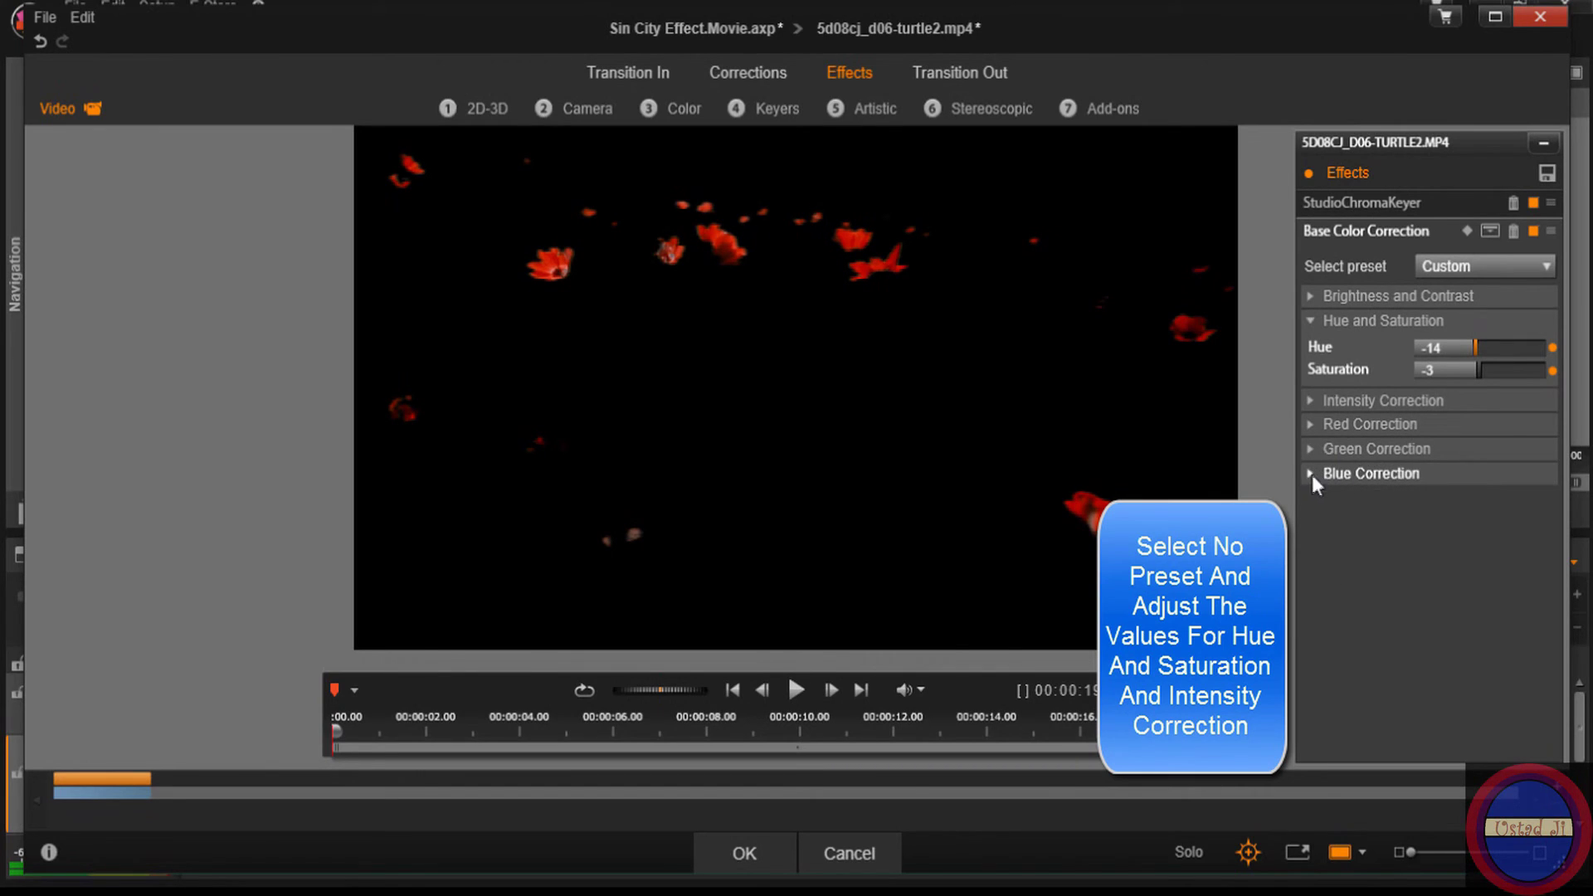
Step: Set Intensity Correction to Gain 76, Gamma -65 and Black -22, and apply the clip's effect changes
click(1312, 403)
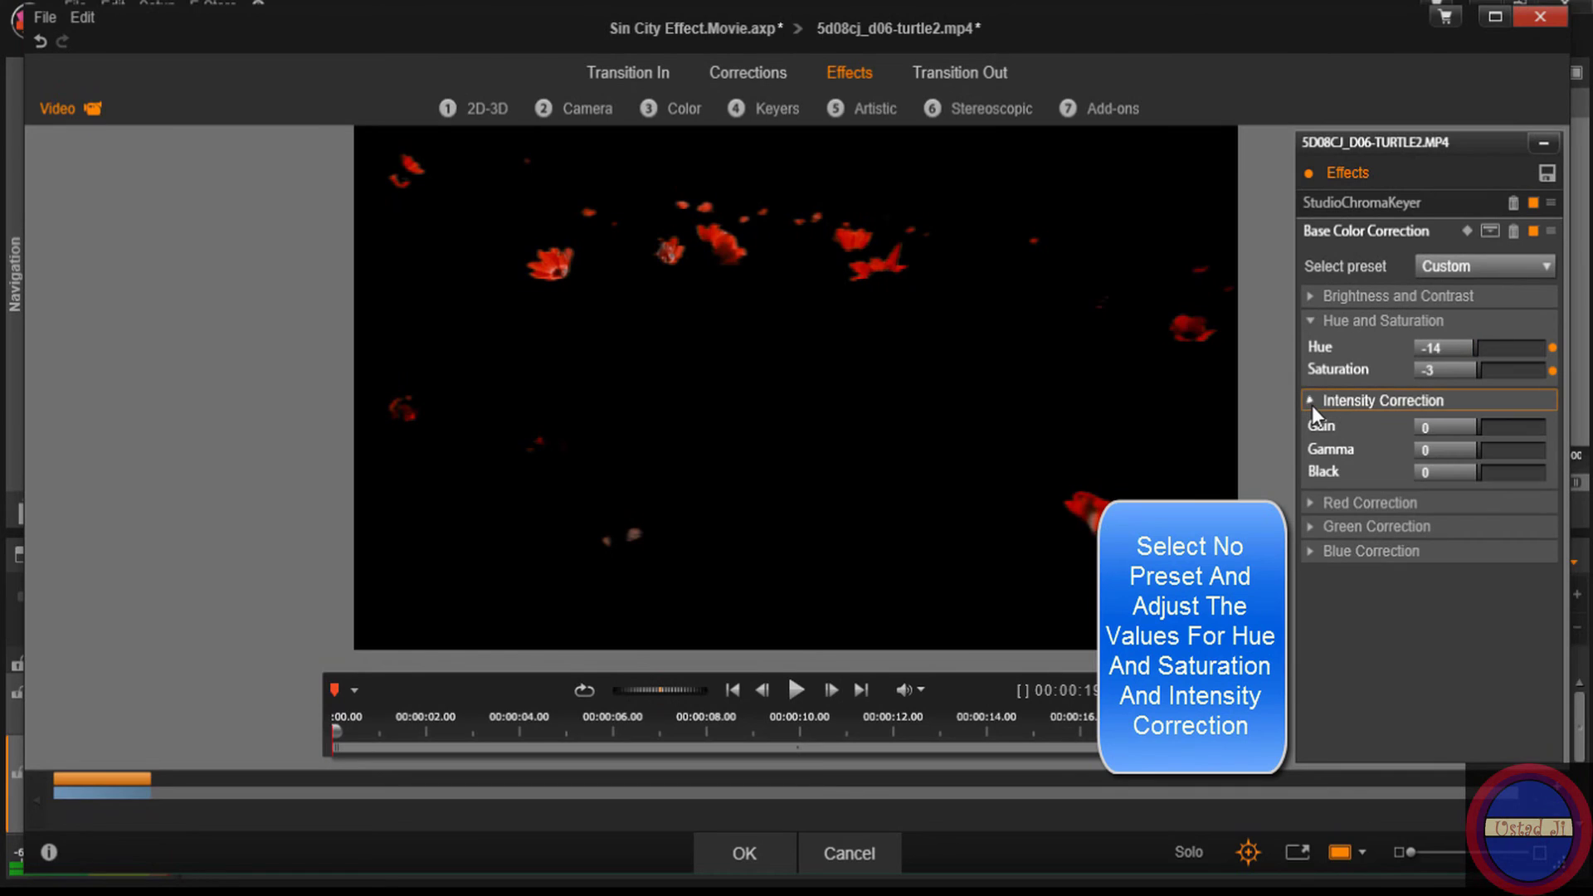
drag(1479, 425, 1527, 425)
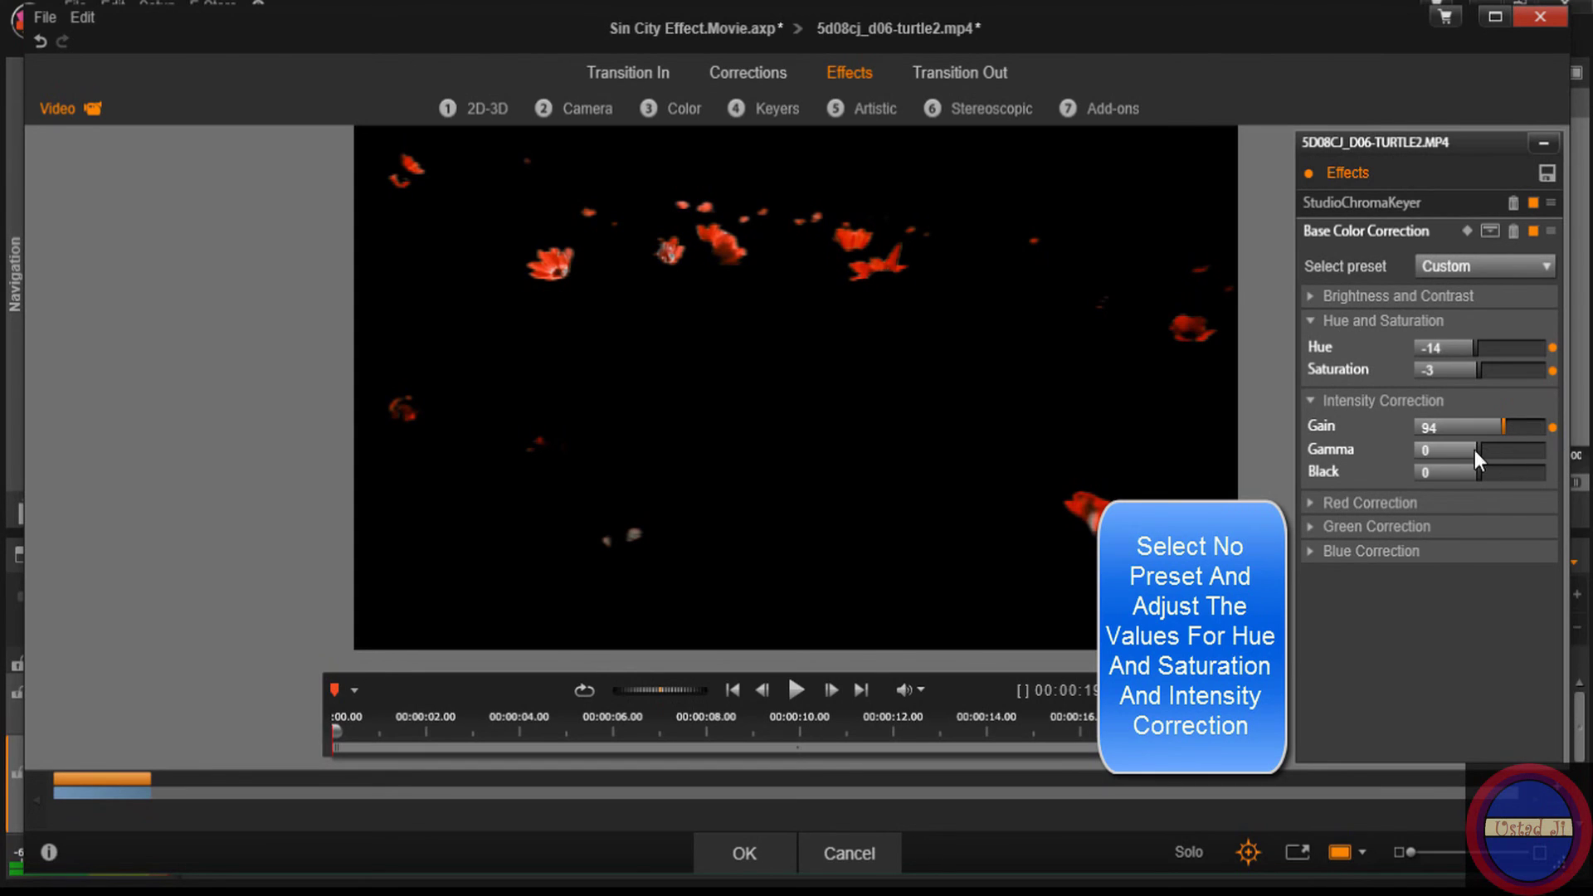
drag(1507, 436, 1493, 432)
drag(1478, 451, 1448, 462)
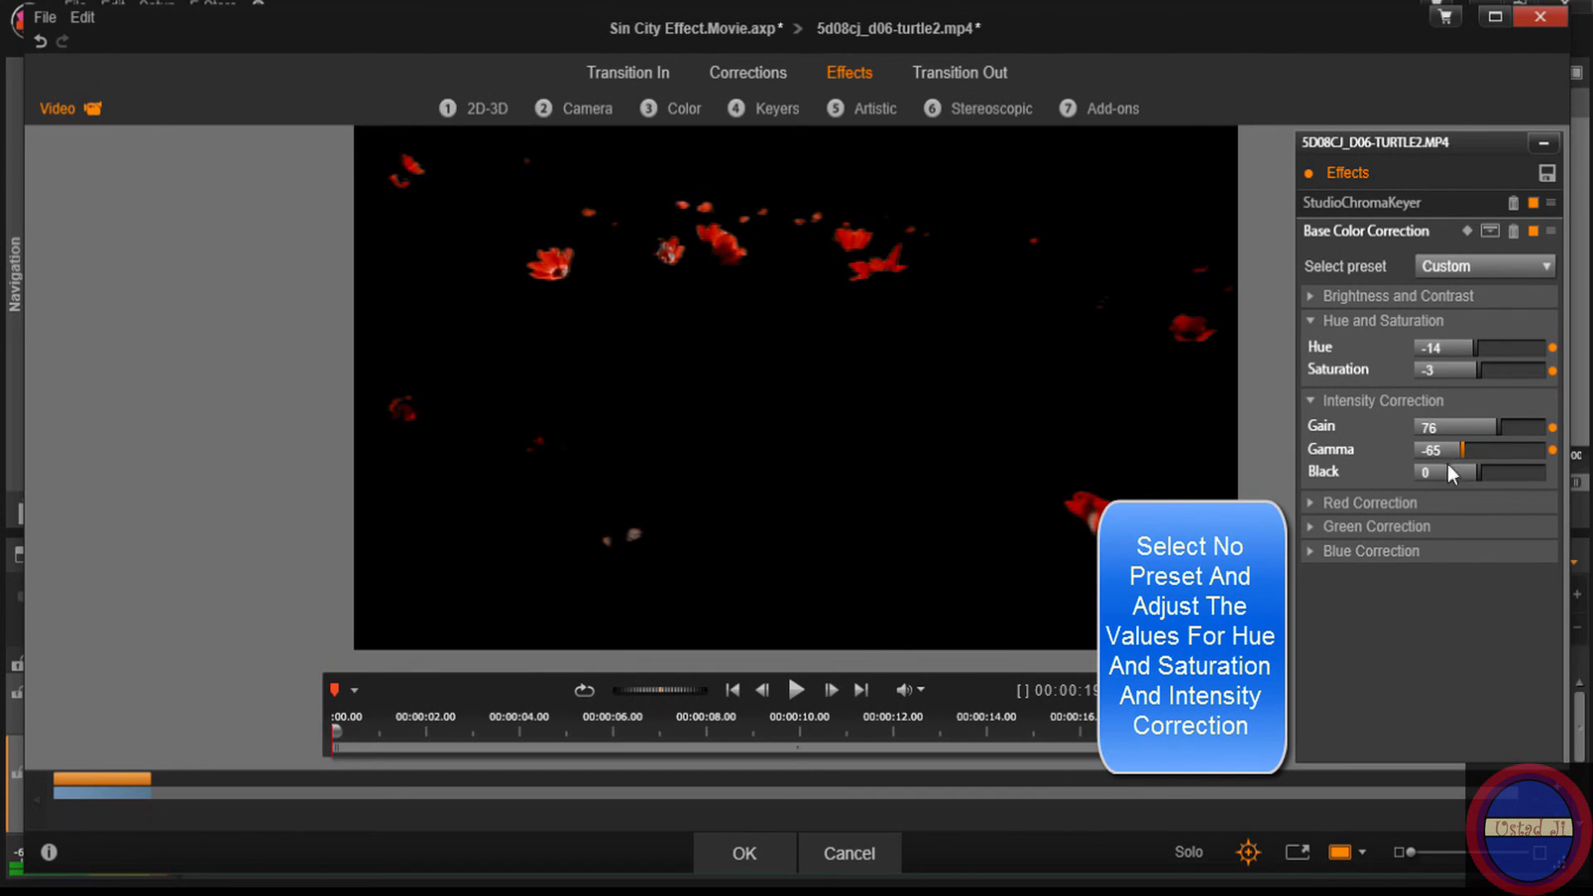
mouse_move(1478, 471)
mouse_down()
mouse_move(1507, 469)
mouse_move(1465, 480)
mouse_up()
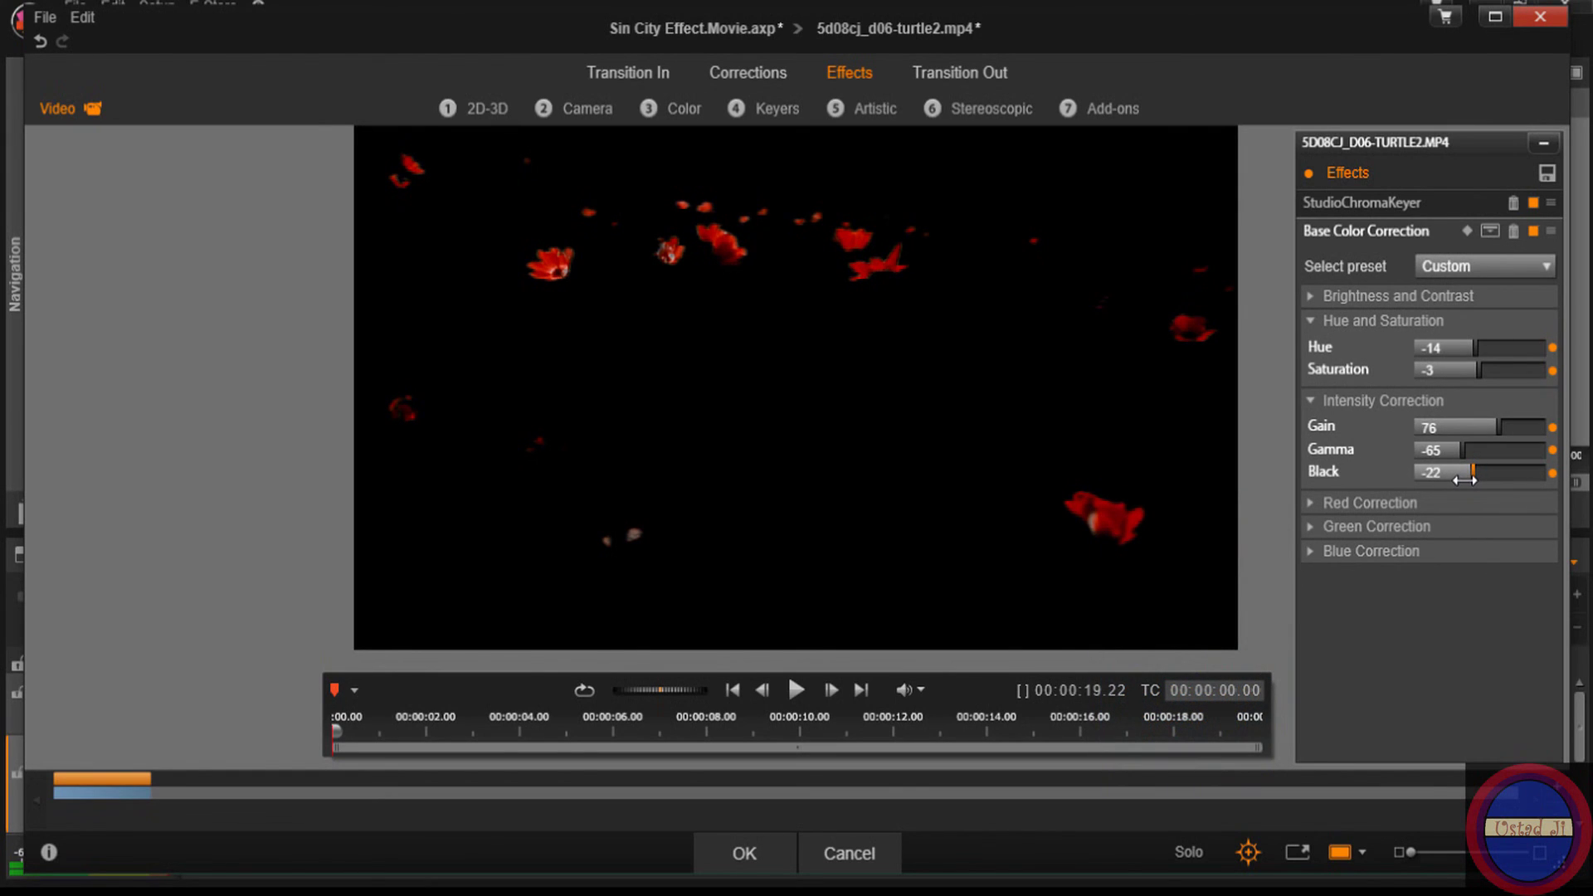
click(744, 853)
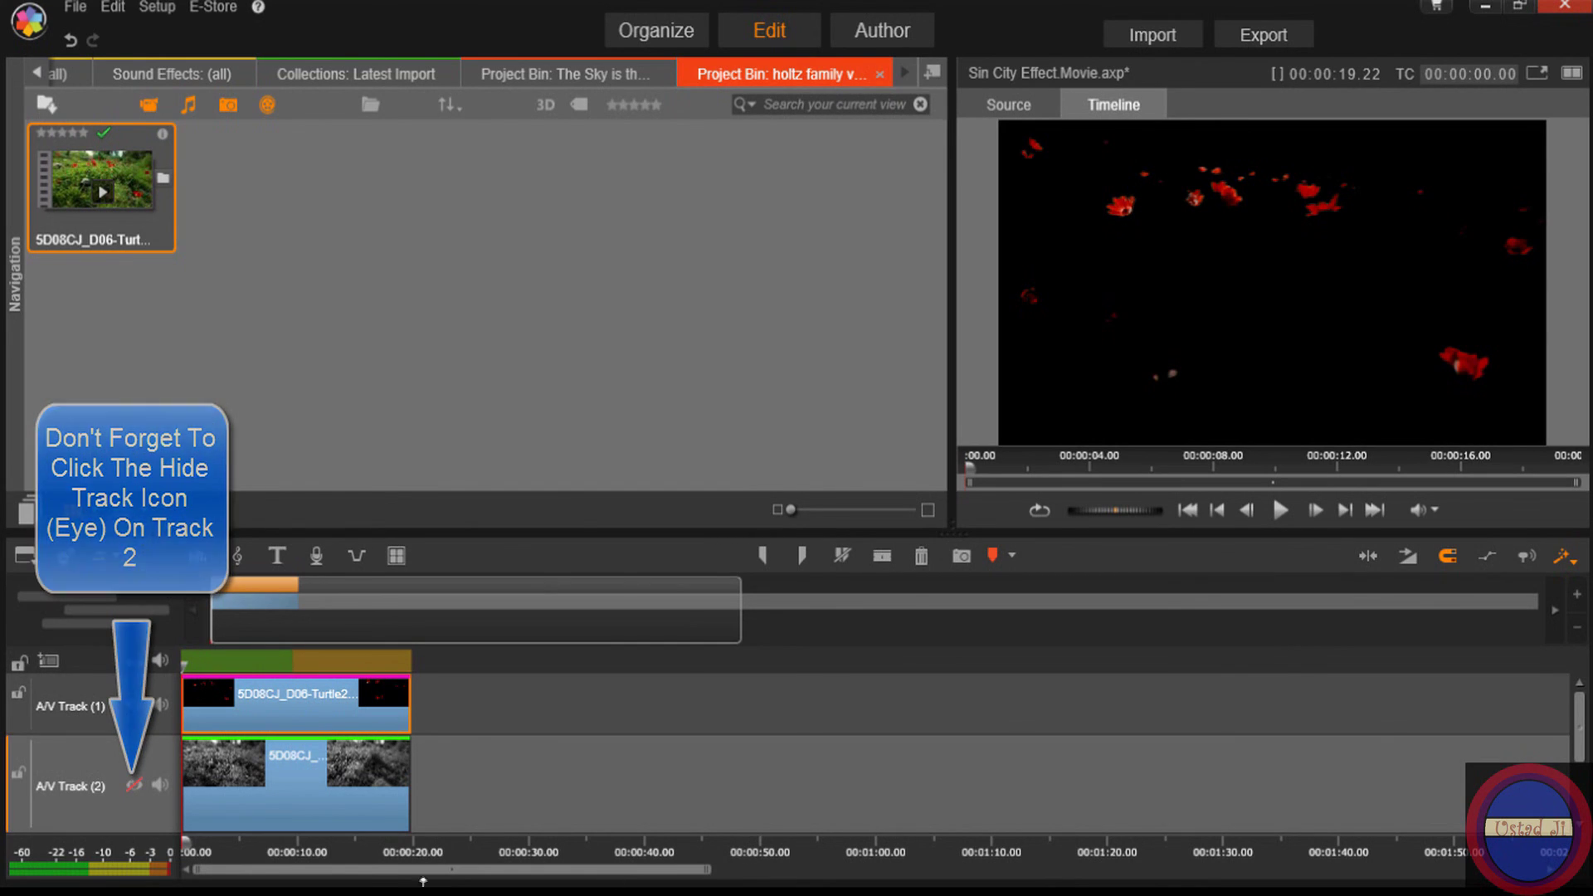
Step: Show A/V Track (2) again and play the color-corrected composite from the start
click(134, 785)
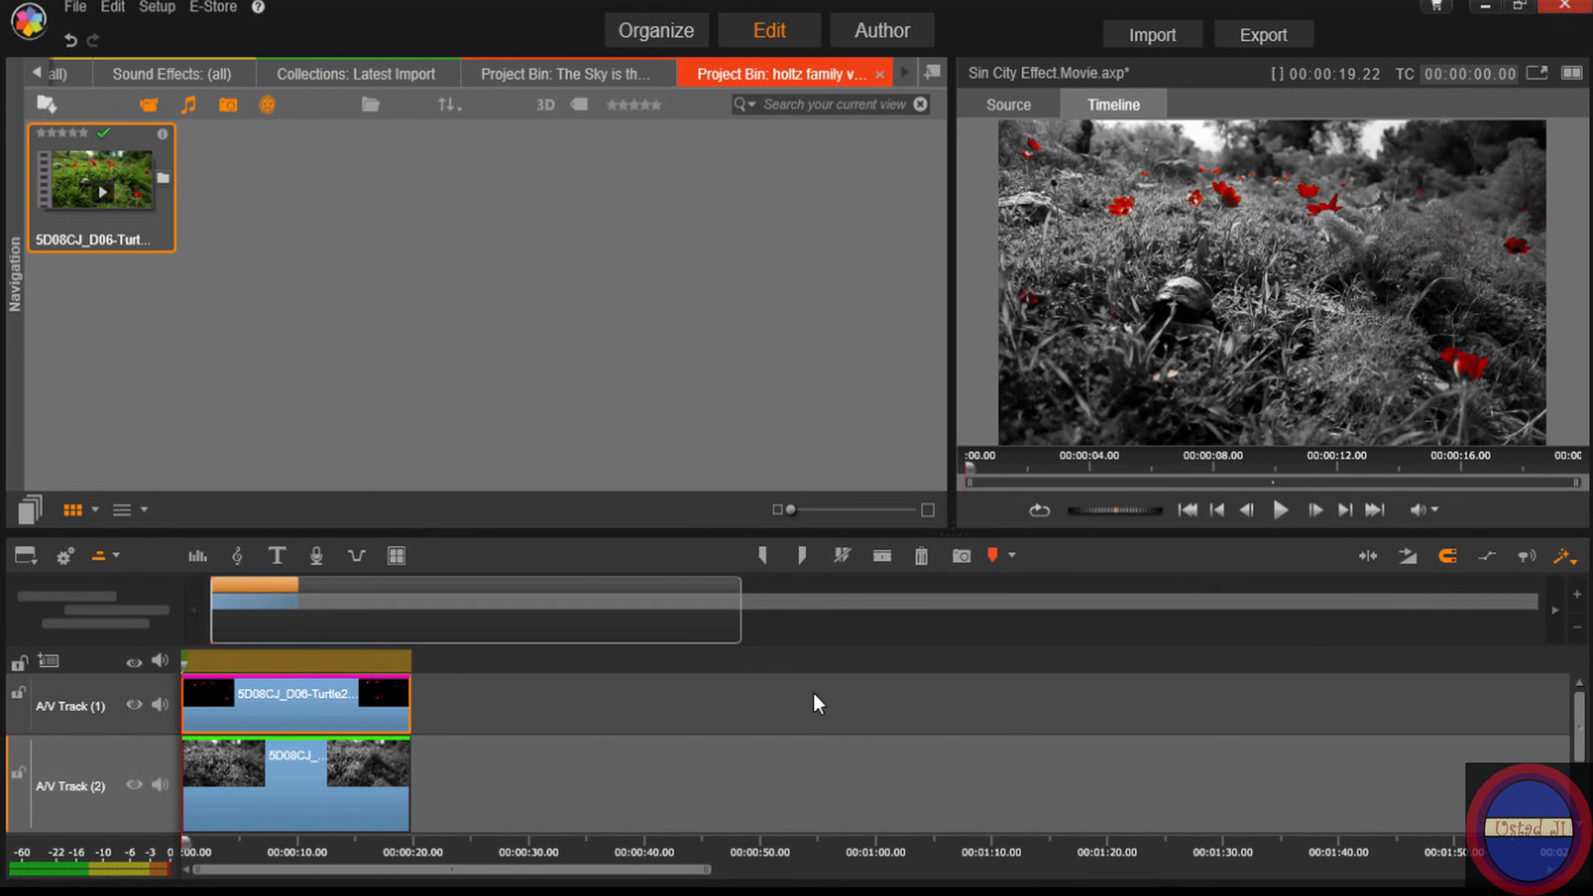
click(1281, 511)
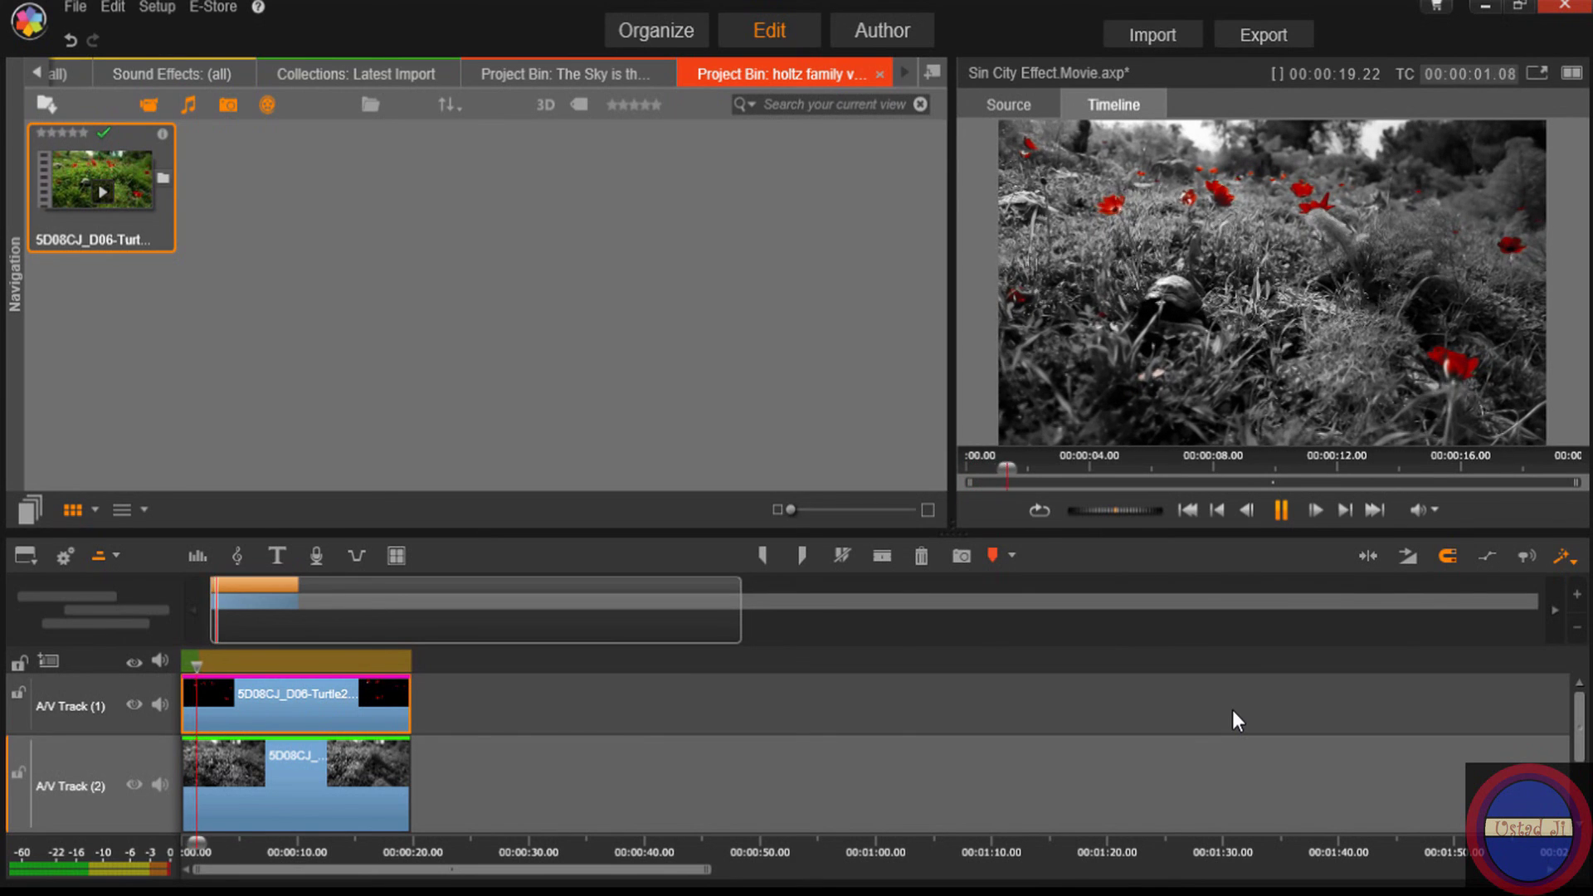